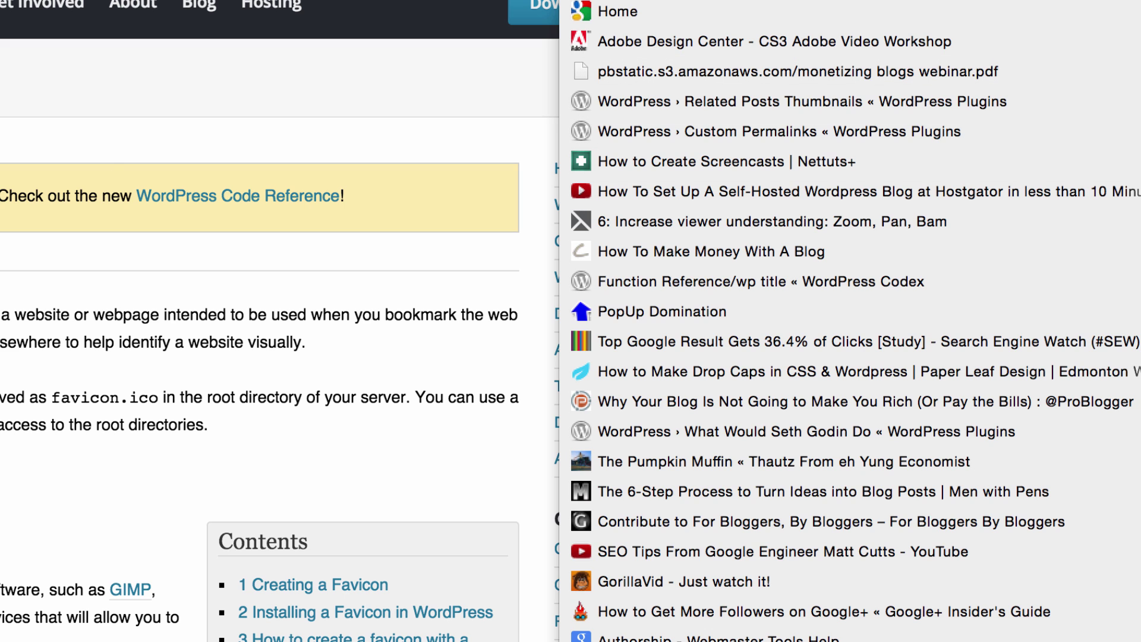
# - Dismiss the history list and finish on the MNPhoto store home page after rechecking the favicon guide
pyautogui.press('Escape')
pyautogui.click(397, 27)
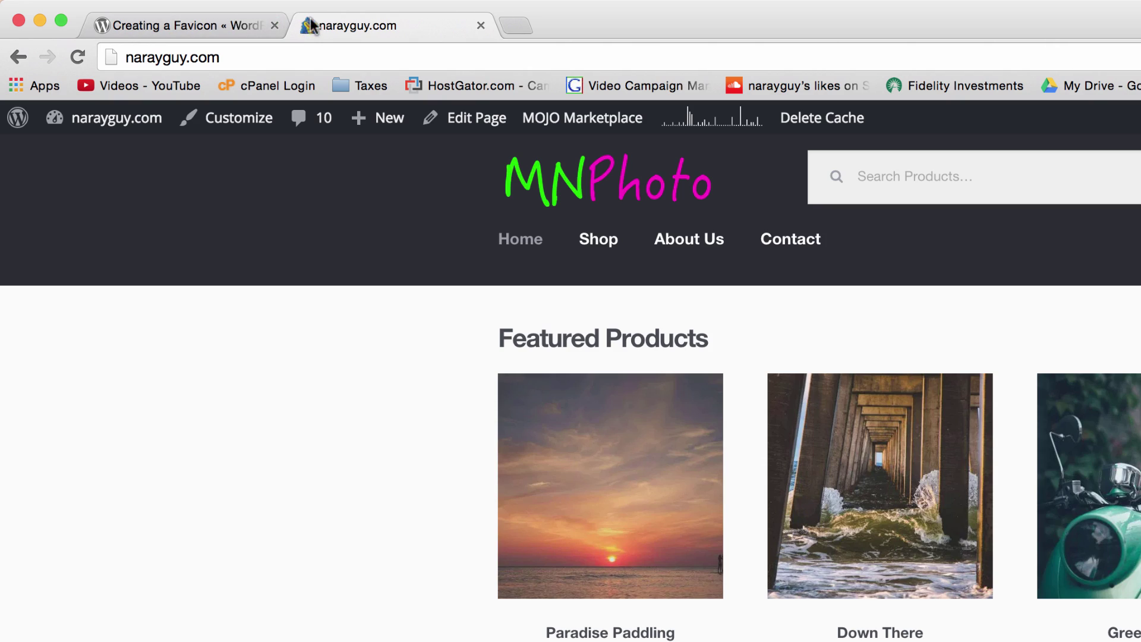
pyautogui.click(189, 27)
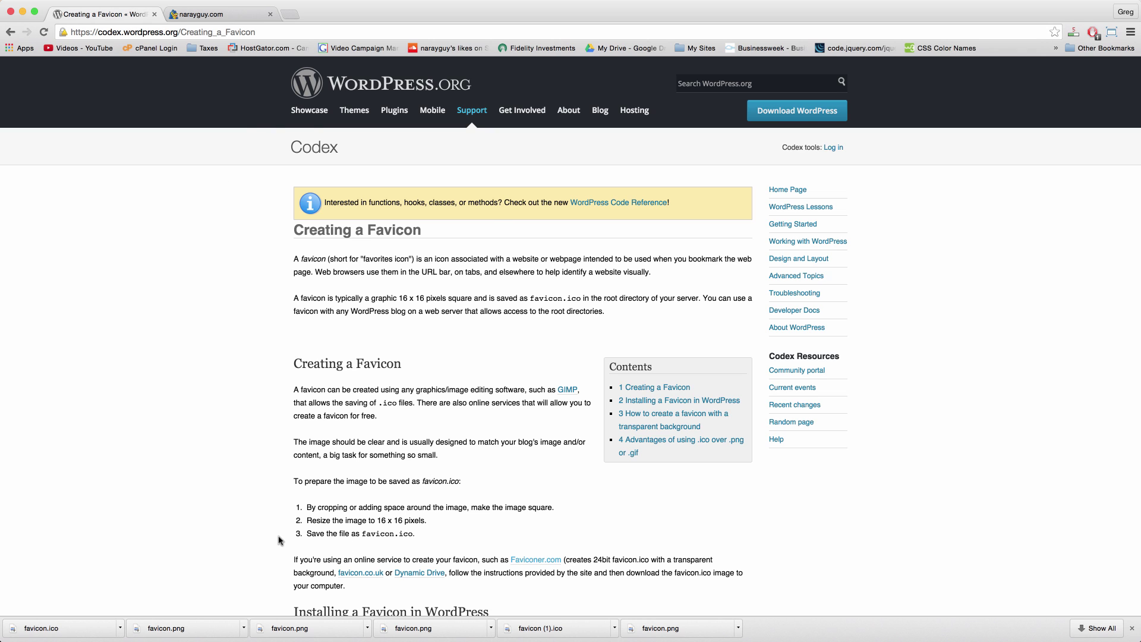
pyautogui.click(219, 12)
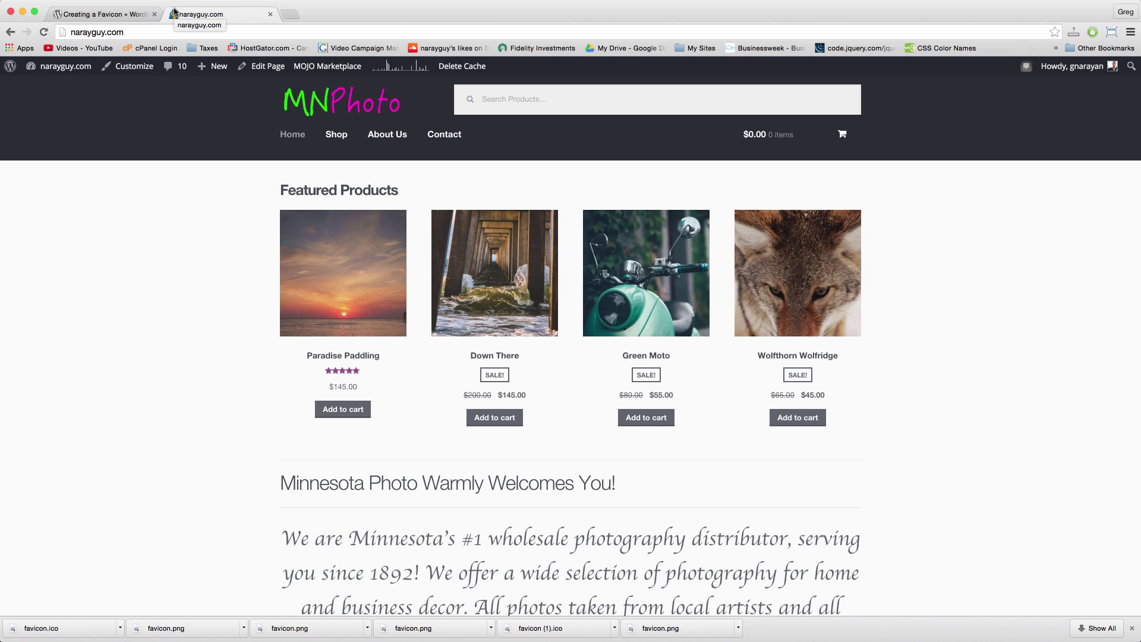
# - In a new tab, search Google for 'icon' and show the image results
pyautogui.click(290, 16)
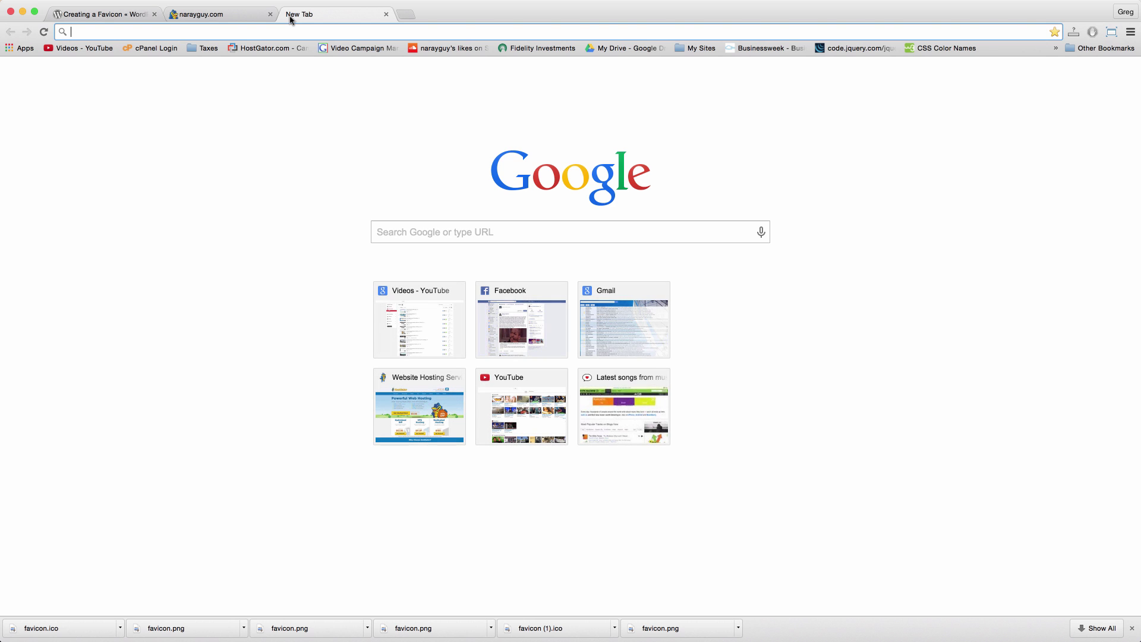
pyautogui.write('icon')
pyautogui.press('Return')
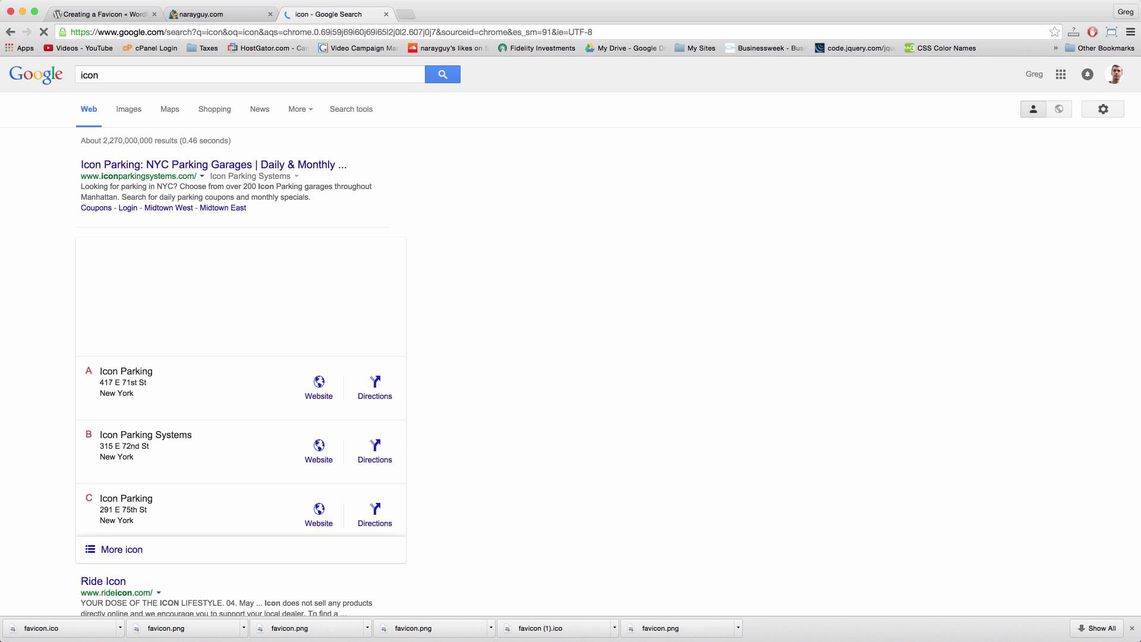
pyautogui.click(130, 110)
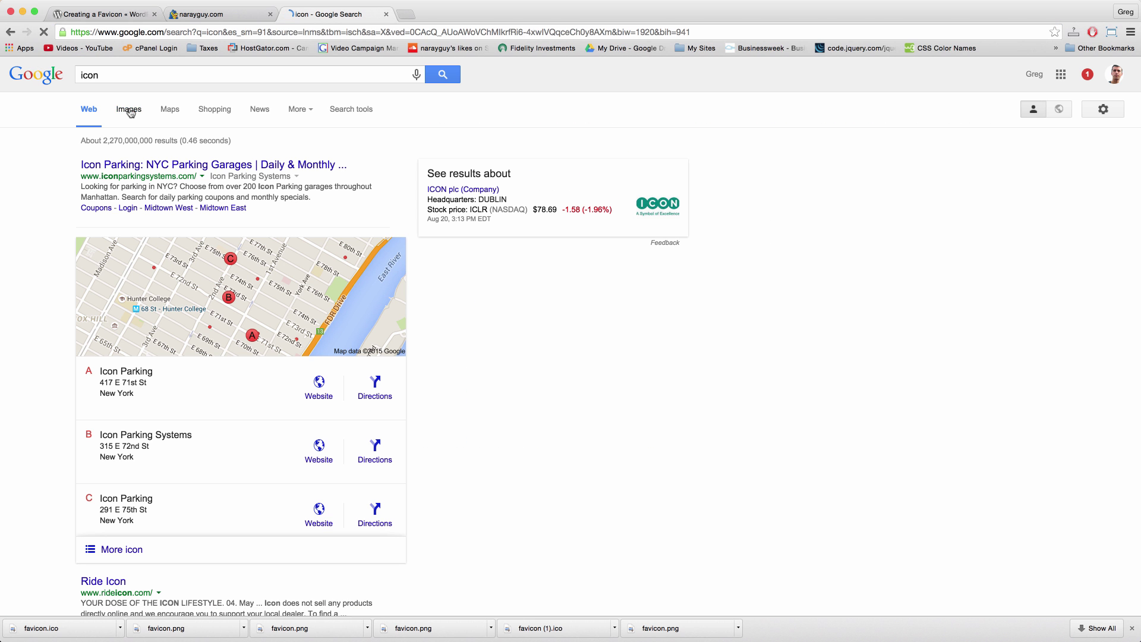
# - Filter the image results to Usage rights 'Labeled for reuse' and Size 'Large'
pyautogui.click(300, 109)
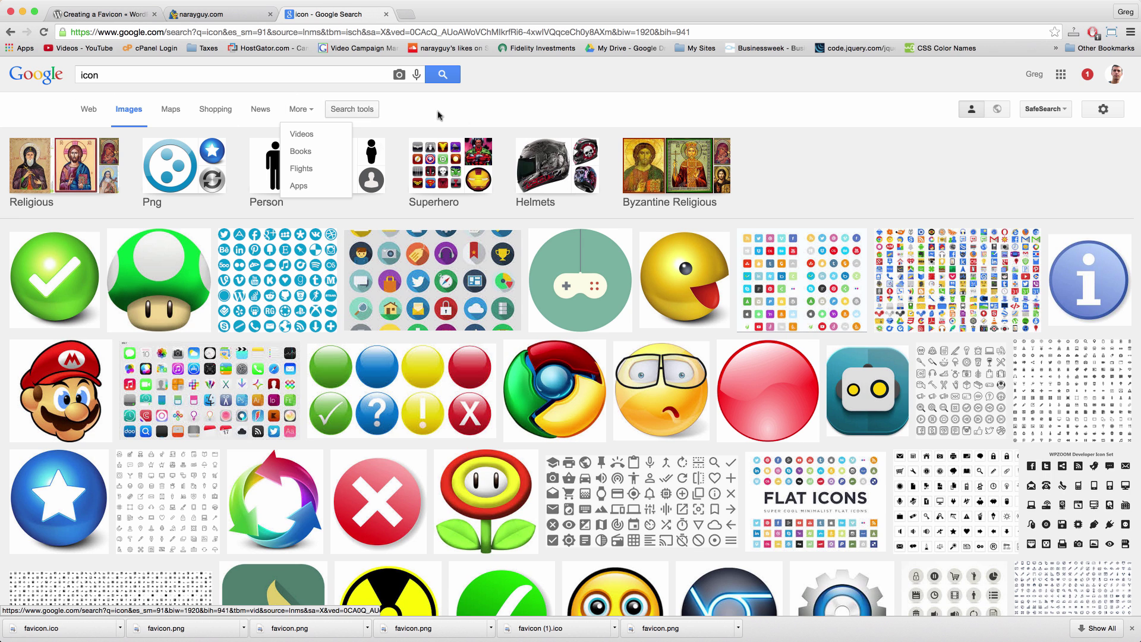
pyautogui.click(357, 106)
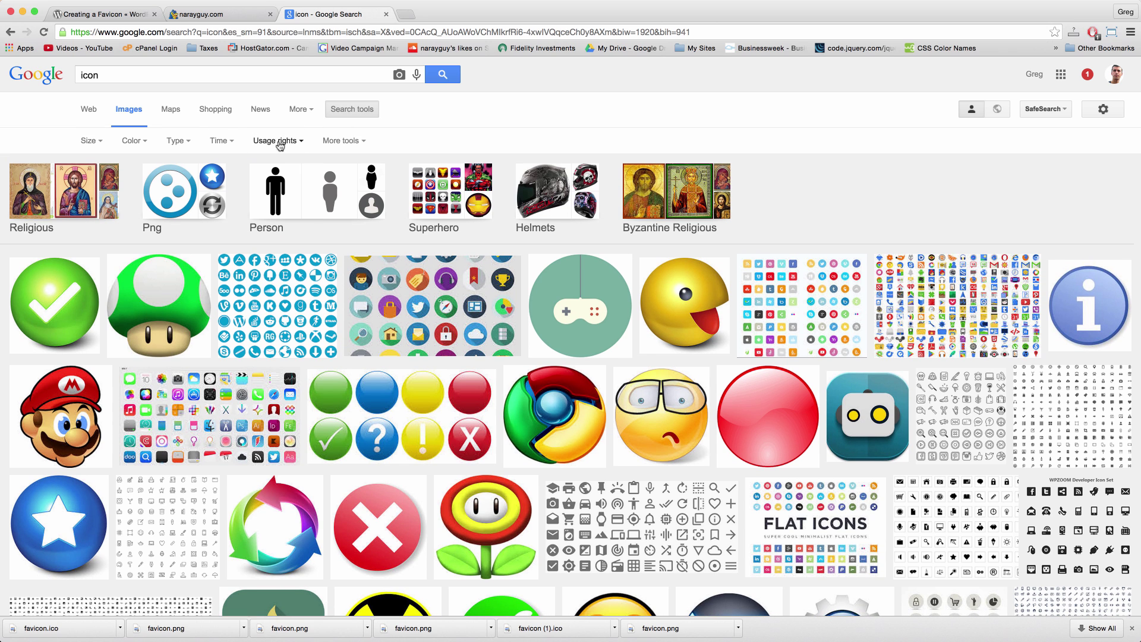
pyautogui.click(279, 142)
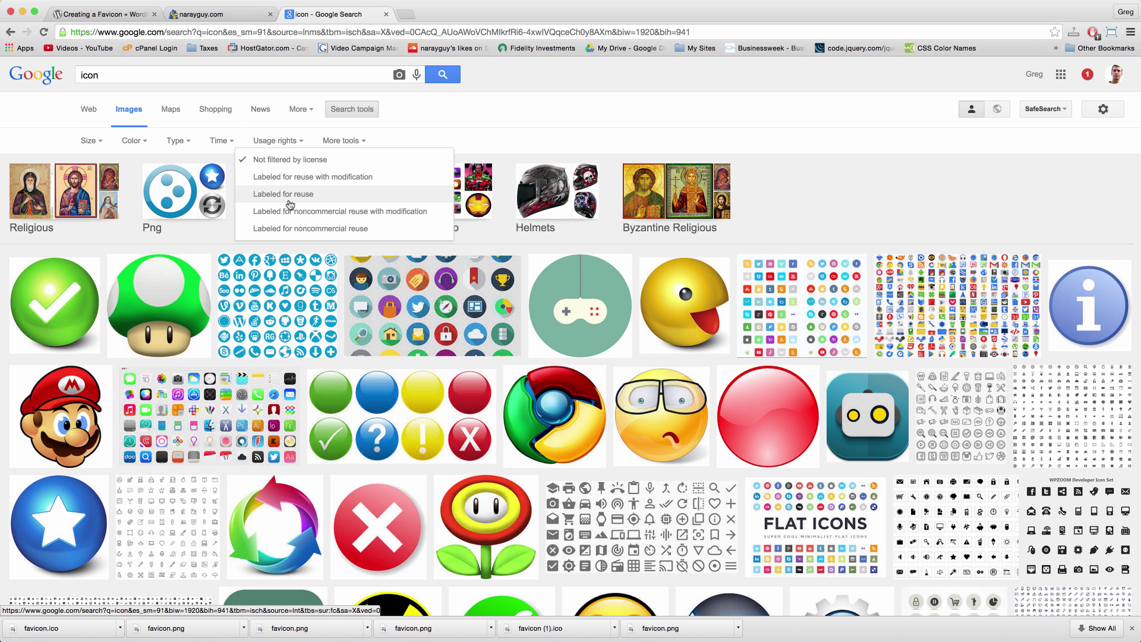
pyautogui.click(293, 192)
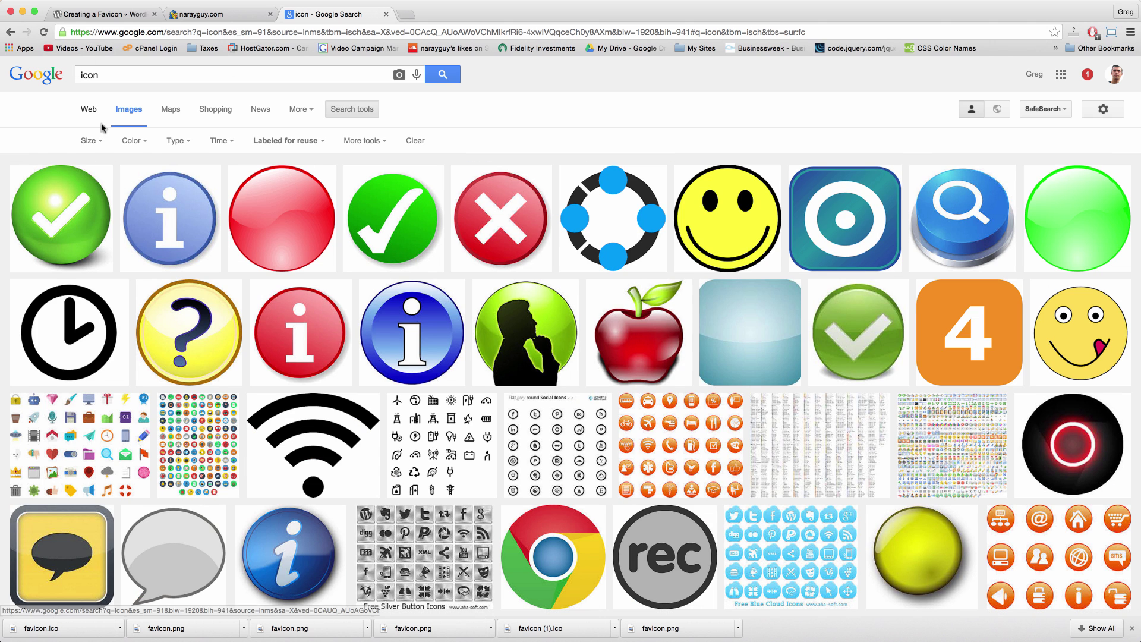
pyautogui.click(99, 141)
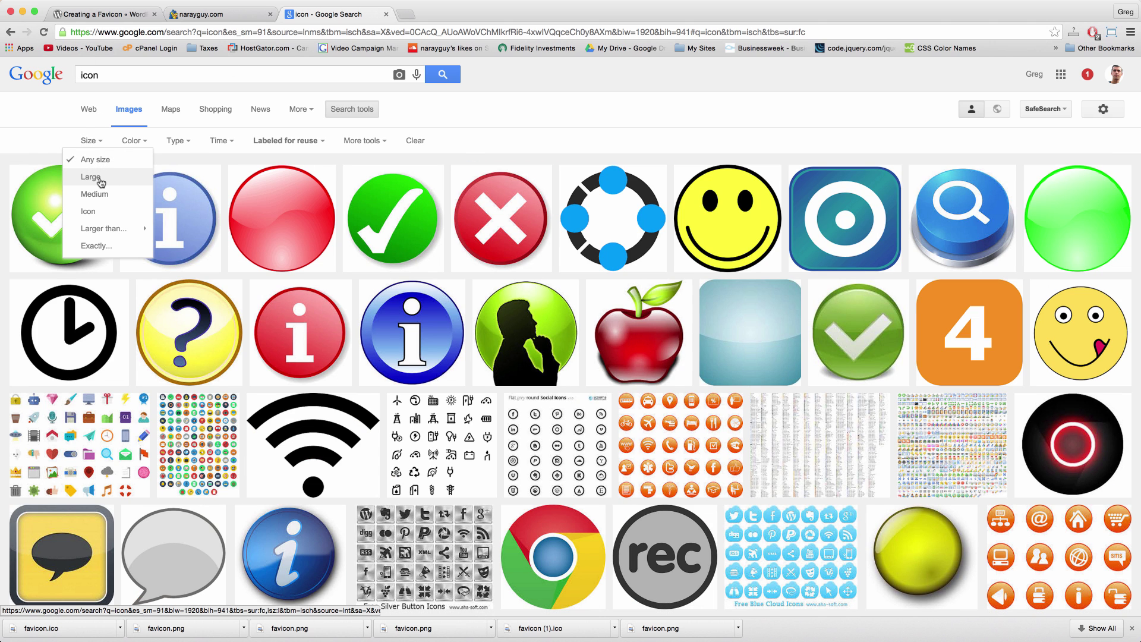
pyautogui.click(95, 177)
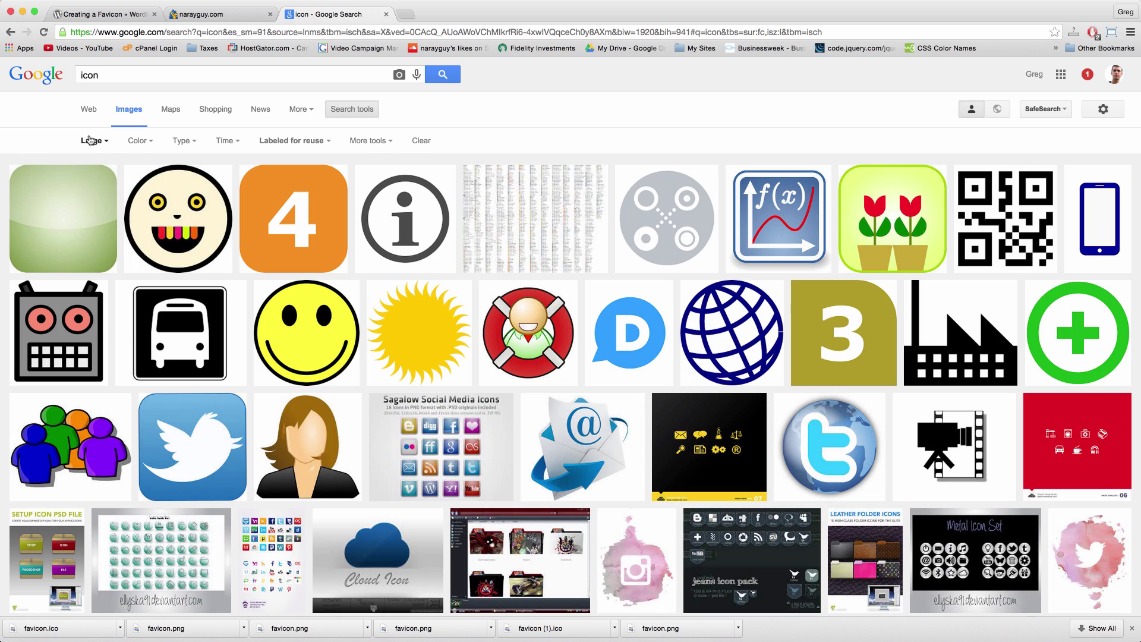
pyautogui.click(90, 141)
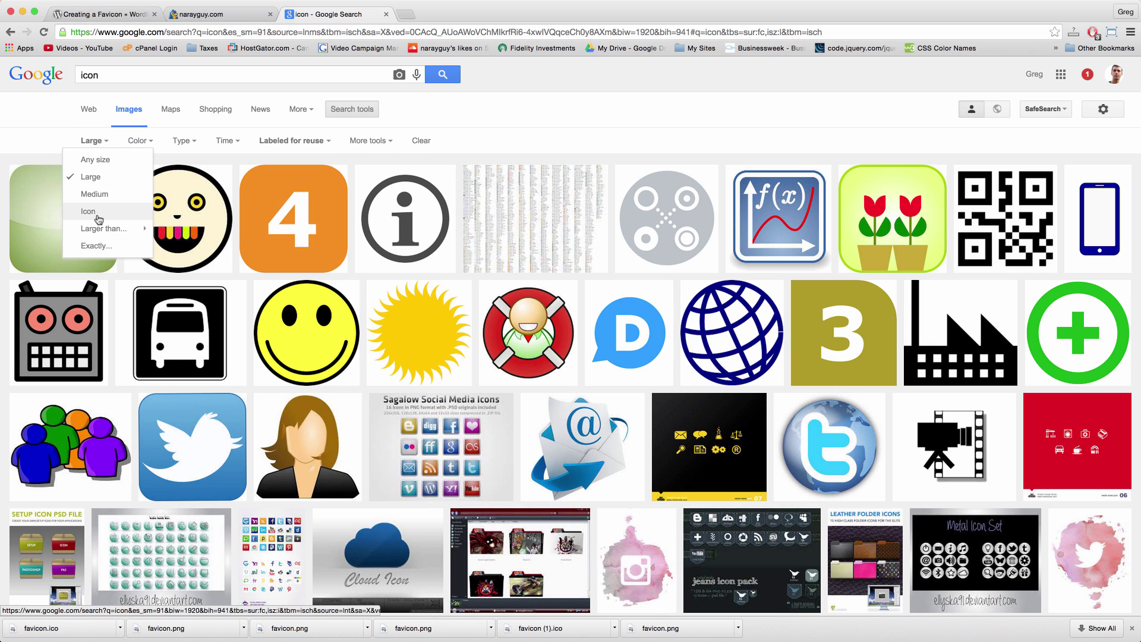
pyautogui.click(92, 141)
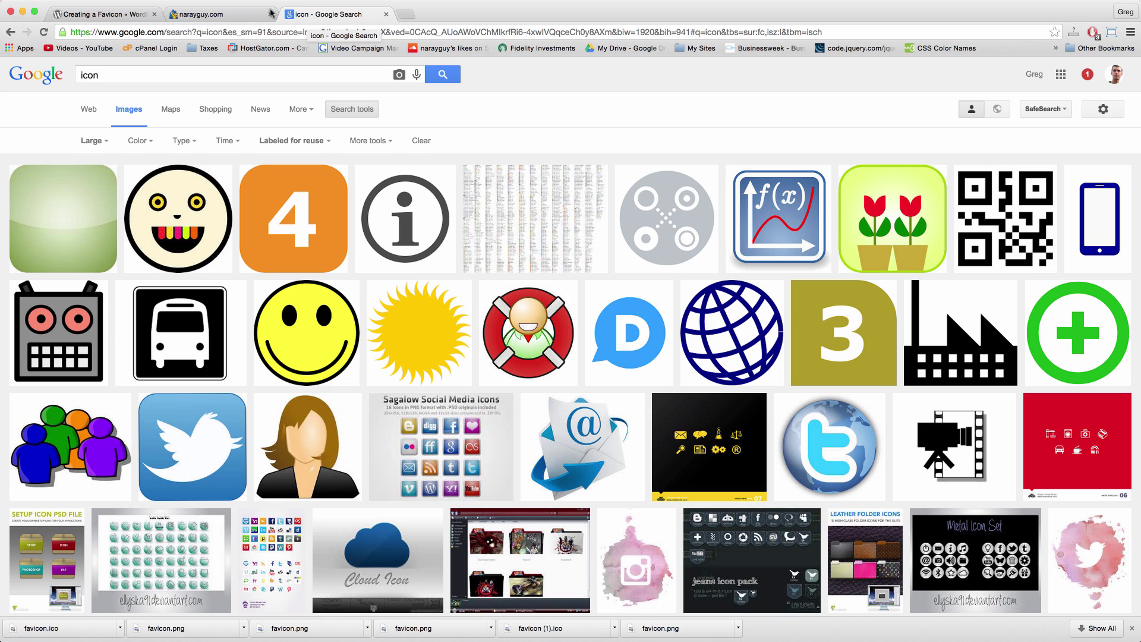
# - Save the bald bearded face avatar to the Desktop as favicon.ico, keeping the .ico extension
pyautogui.click(182, 237)
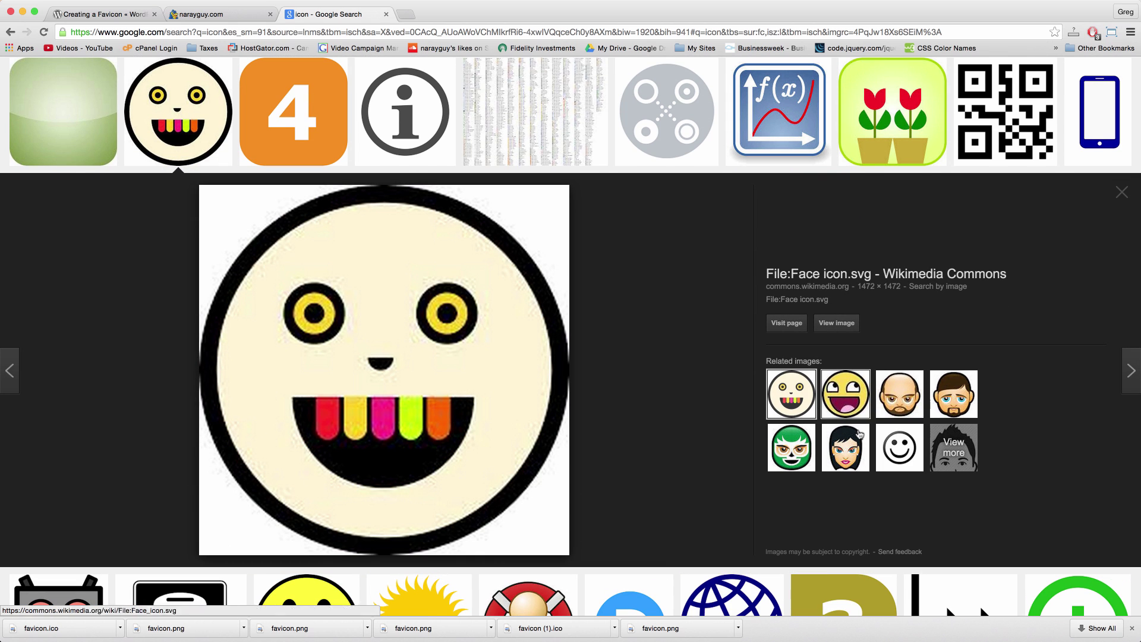
pyautogui.click(890, 403)
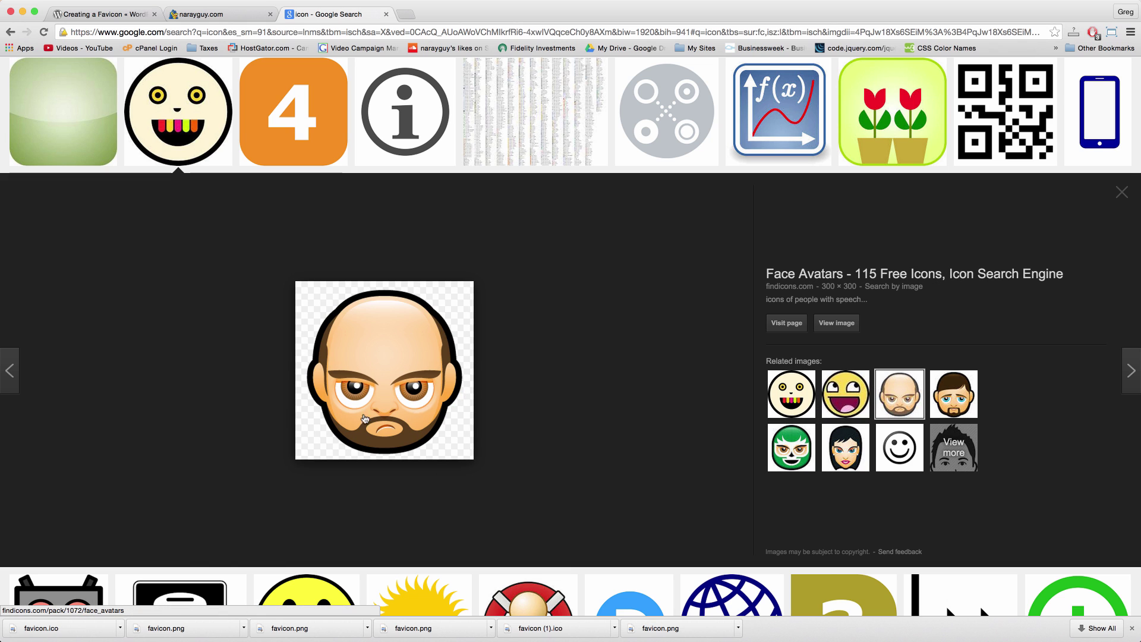
pyautogui.rightClick(376, 350)
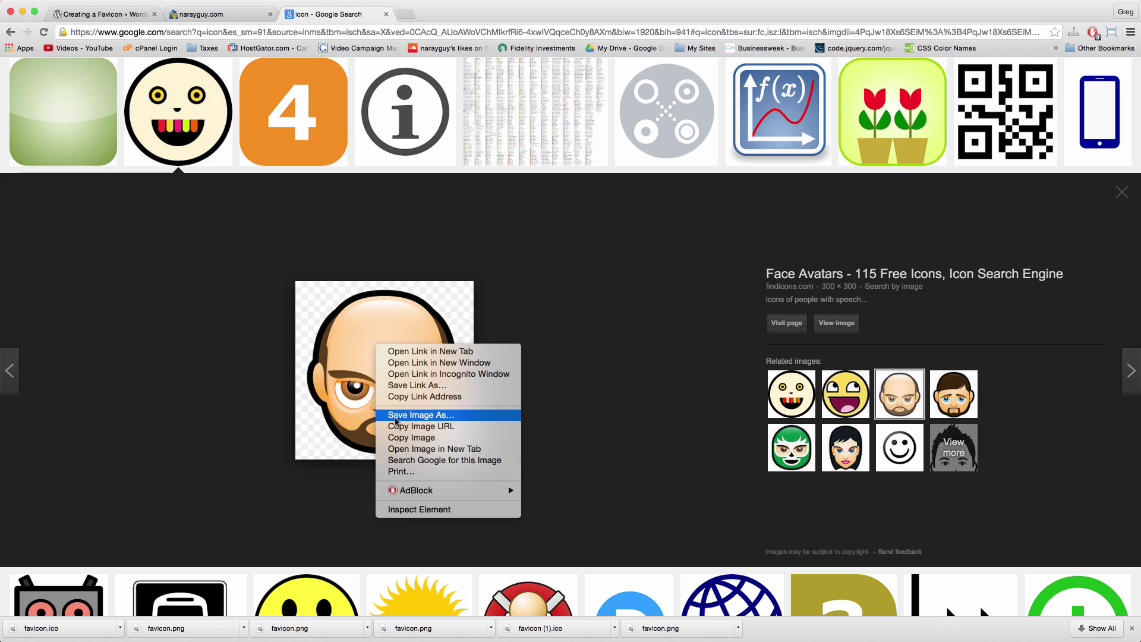
pyautogui.click(396, 416)
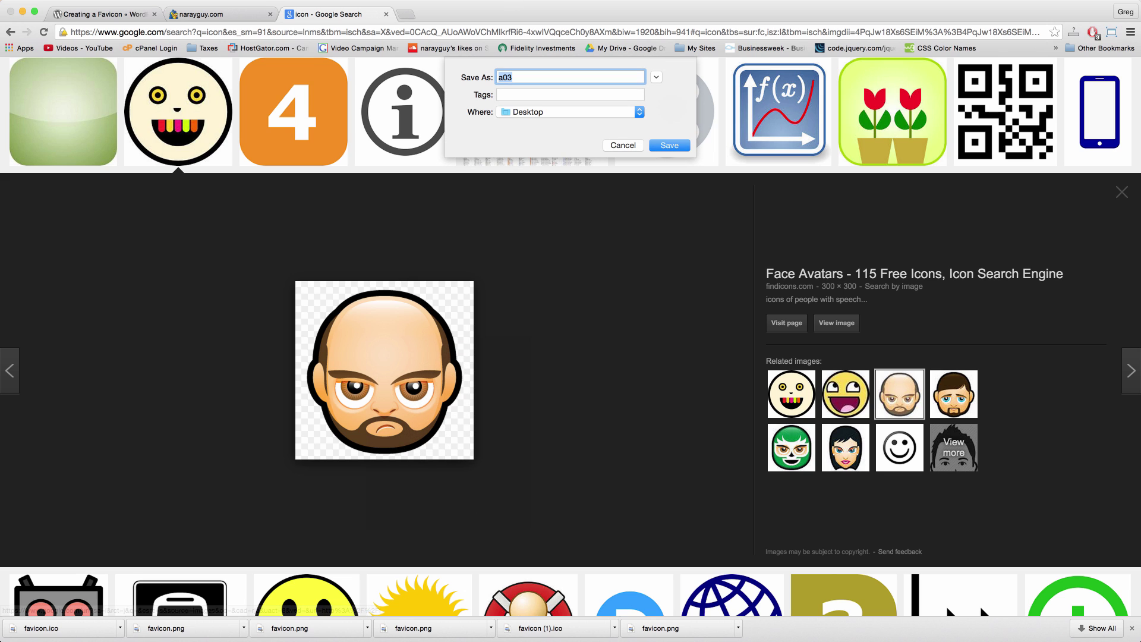
pyautogui.write('f')
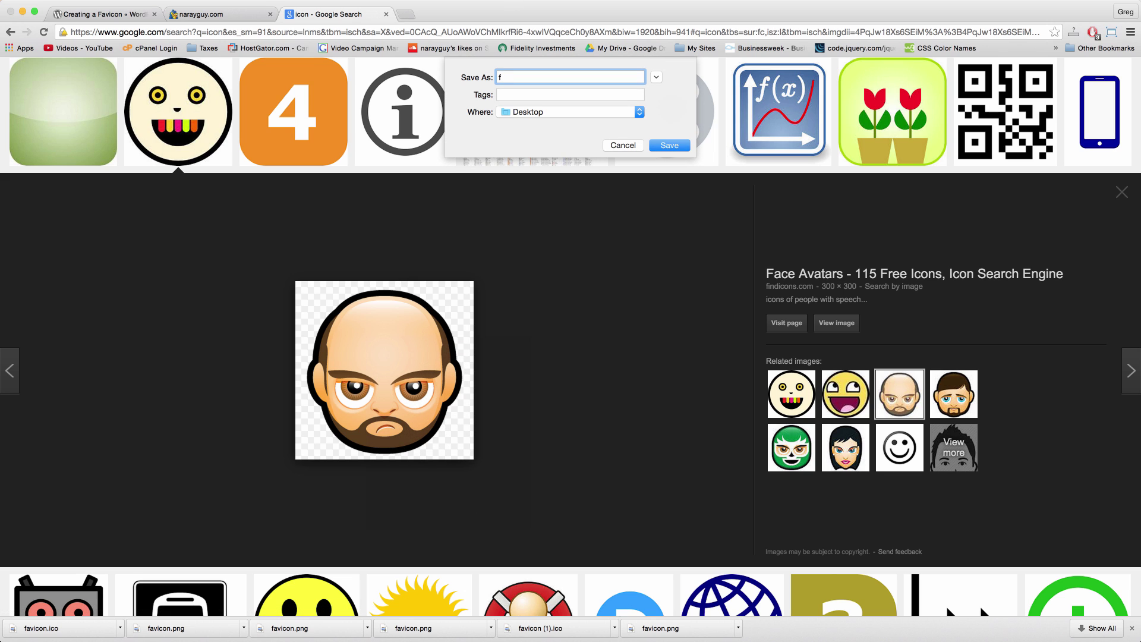
pyautogui.write('avicon')
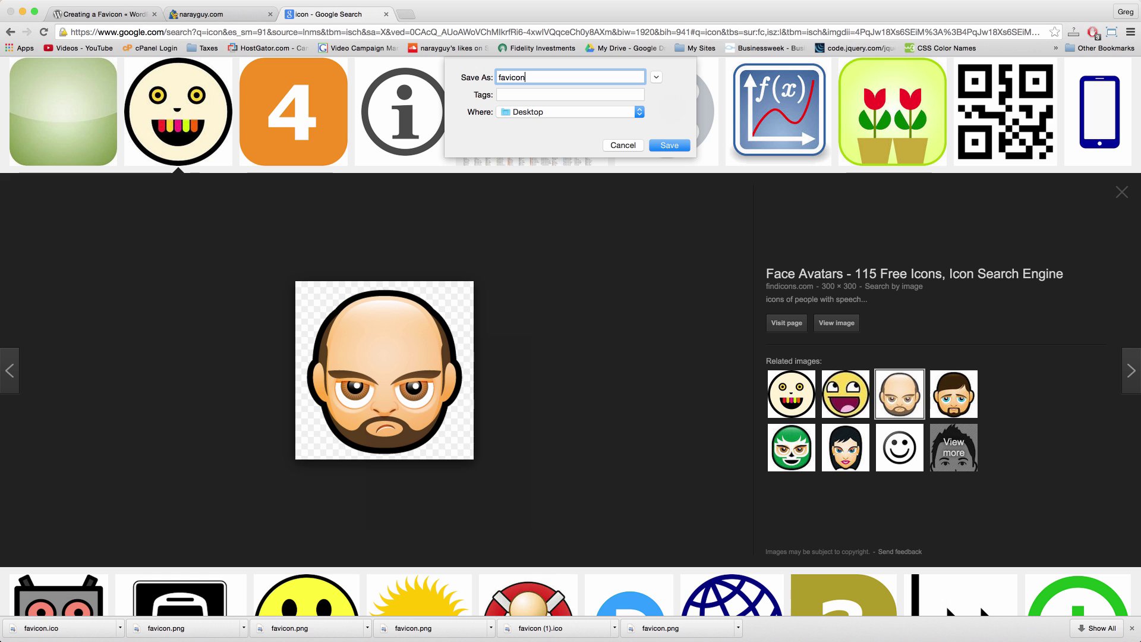
pyautogui.write('.i')
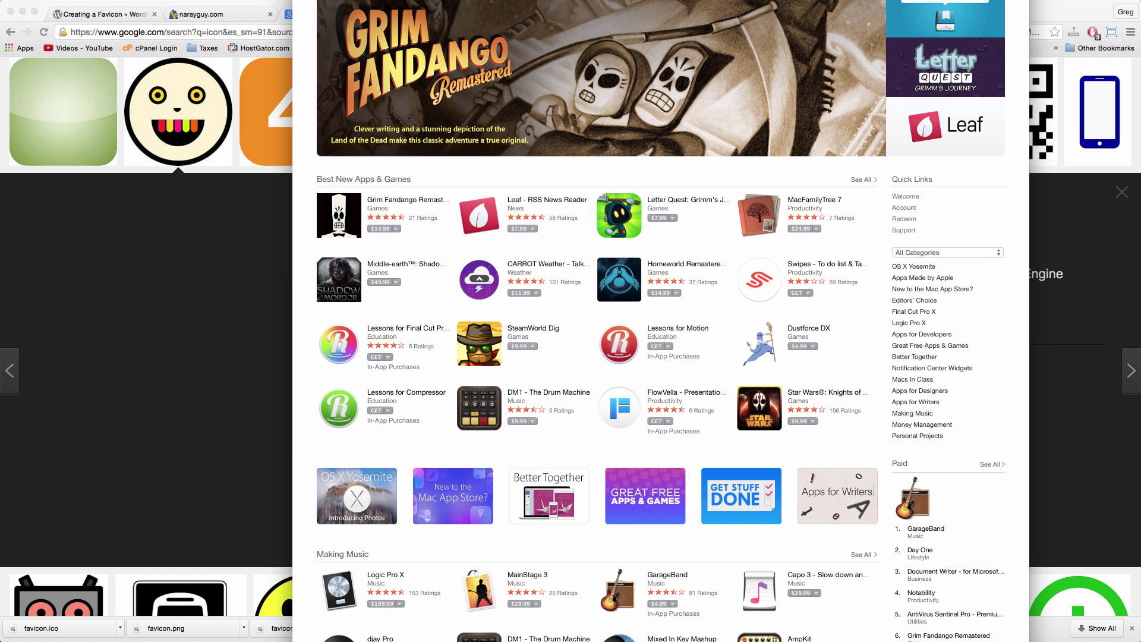
pyautogui.click(237, 249)
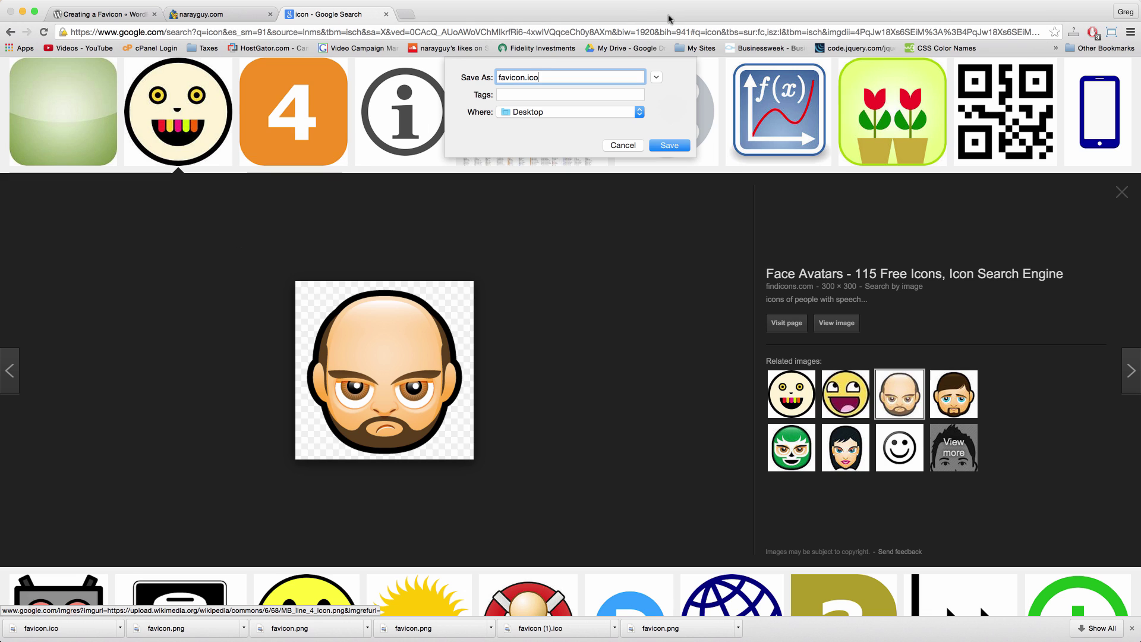
pyautogui.write('png')
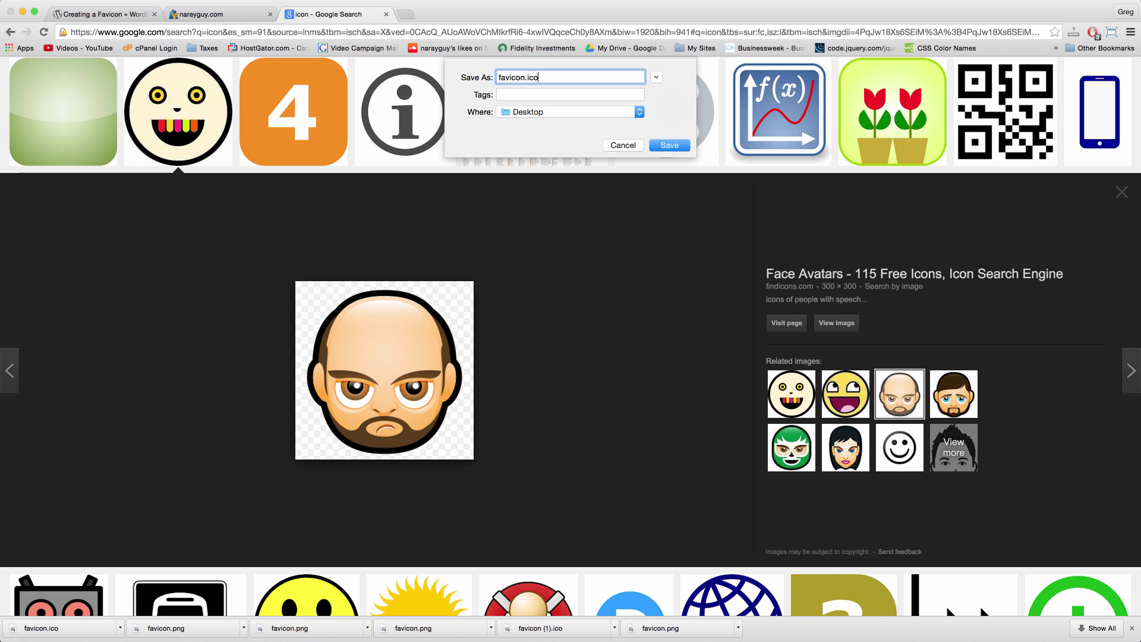
pyautogui.click(656, 146)
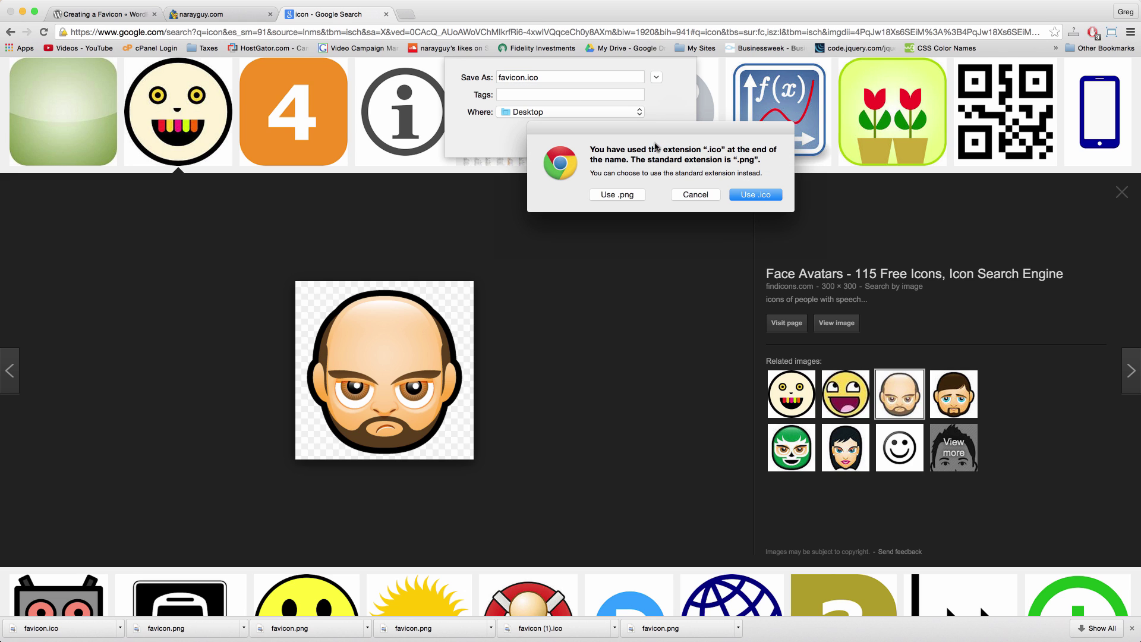
pyautogui.click(758, 196)
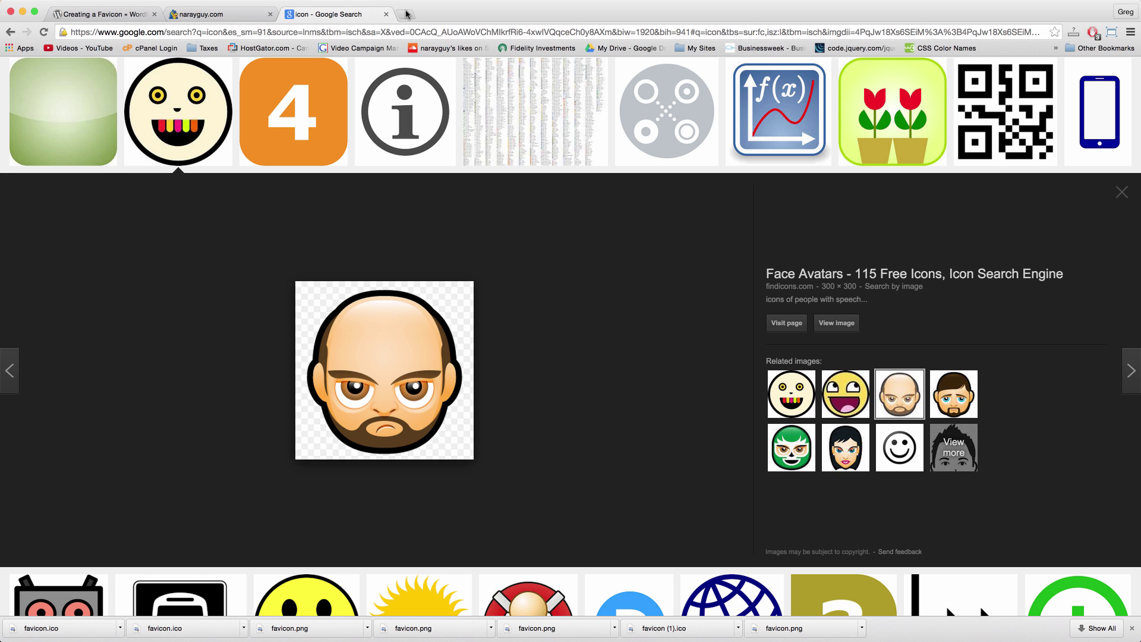
# - Scroll the Codex guide to 'Installing a Favicon in WordPress' and open a new blank tab
pyautogui.click(98, 17)
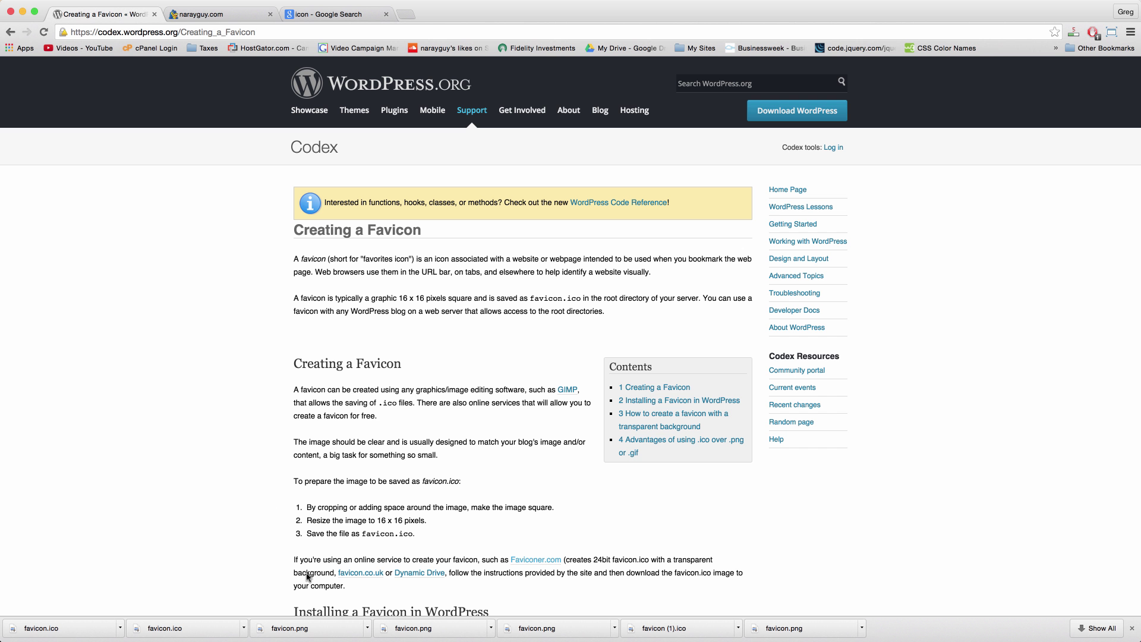
pyautogui.scroll(-5, 389, 470)
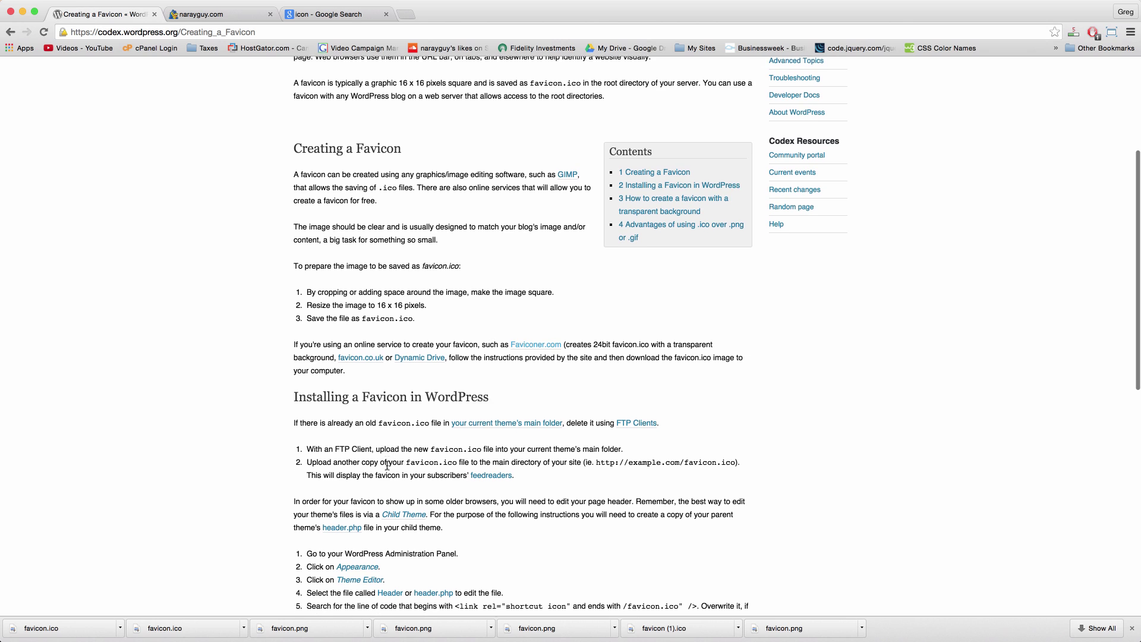
pyautogui.scroll(-1, 387, 465)
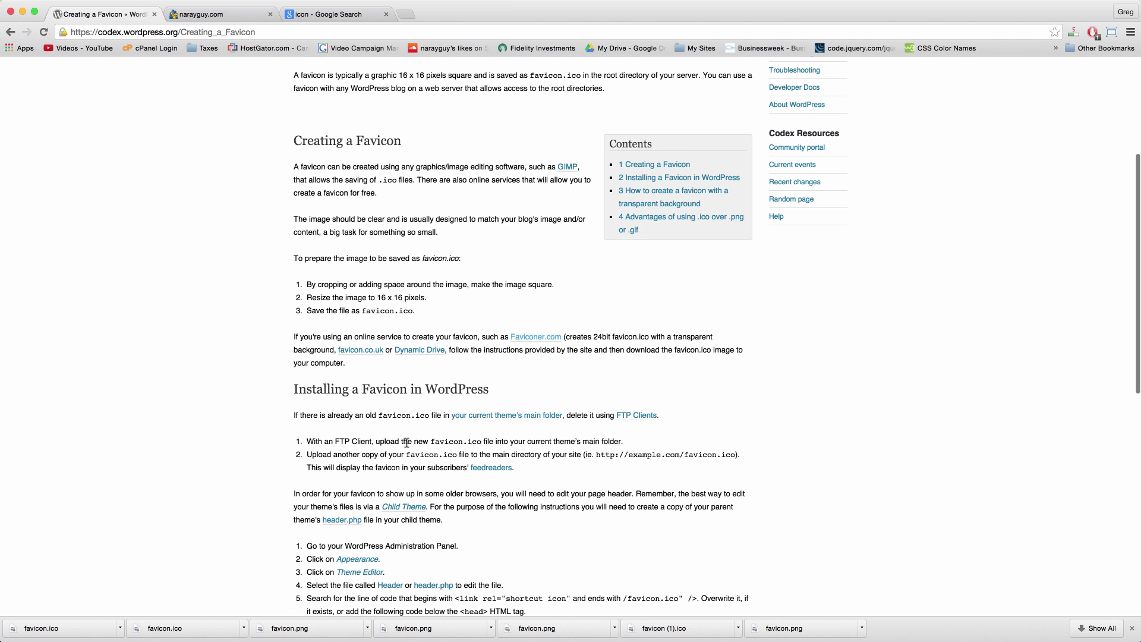
pyautogui.click(407, 14)
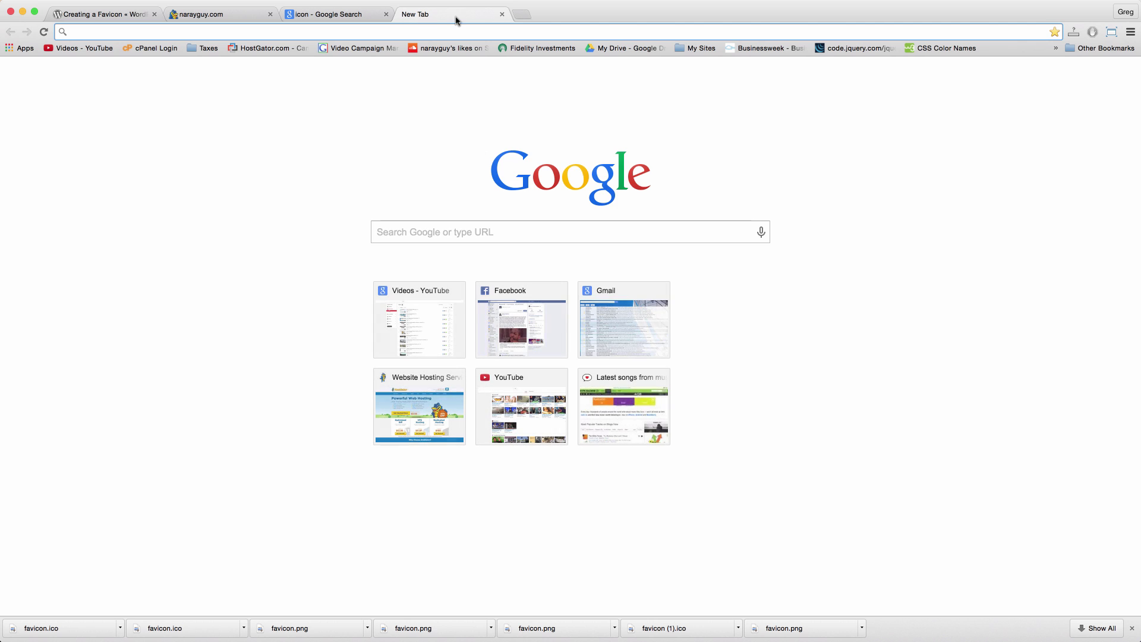
# - Sign in to cPanel from the cPanel Login bookmark with the account password
pyautogui.click(153, 49)
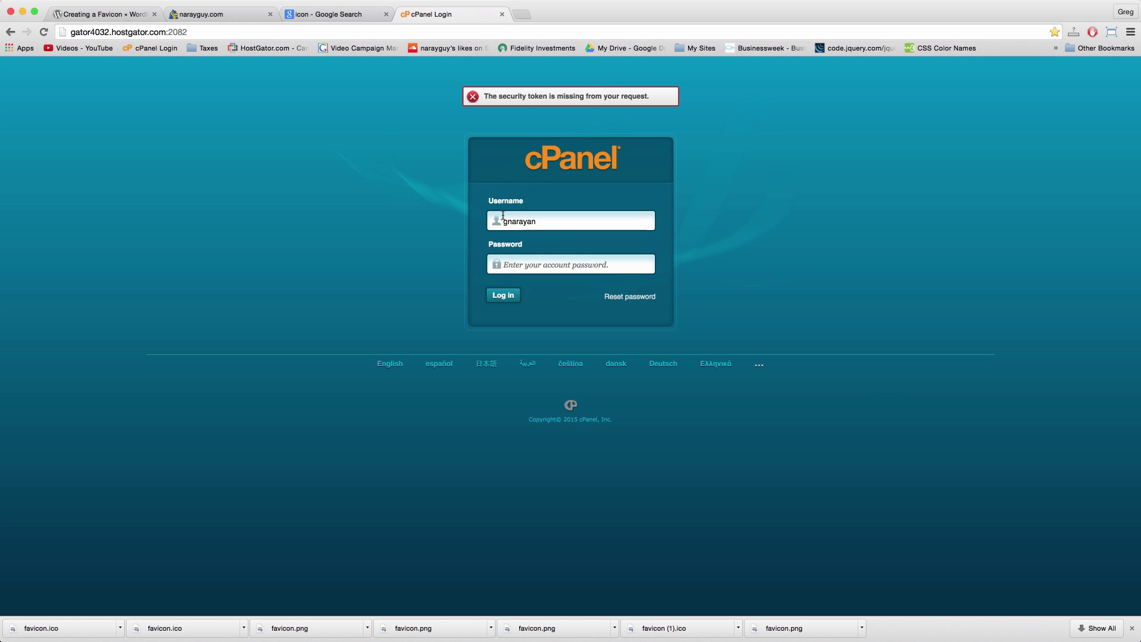
pyautogui.click(516, 263)
pyautogui.write('p')
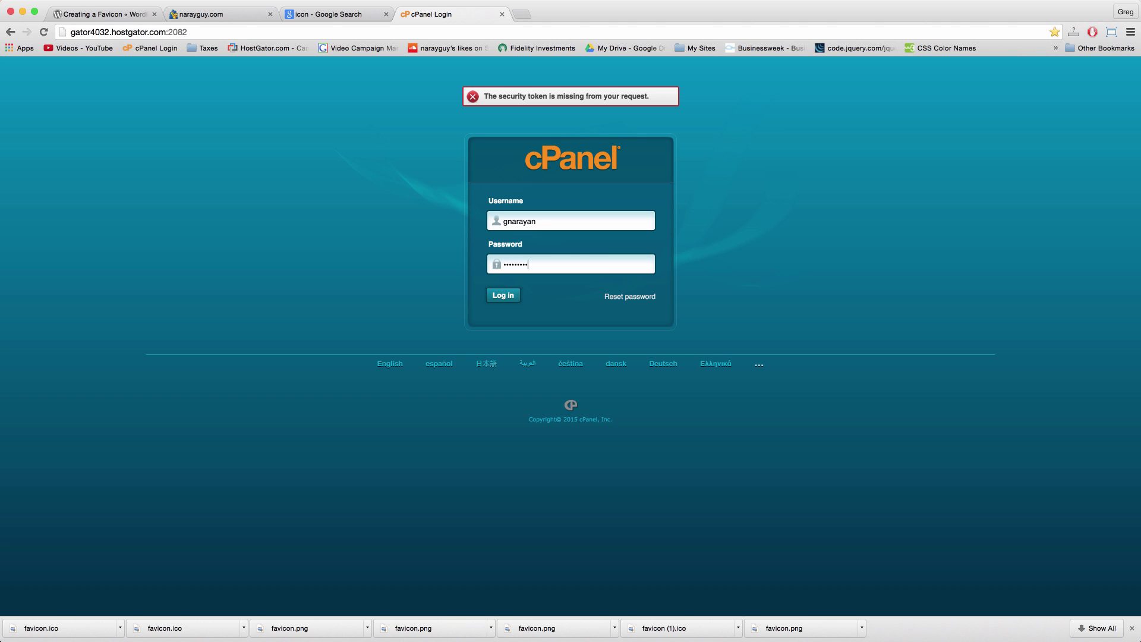
pyautogui.press('Return')
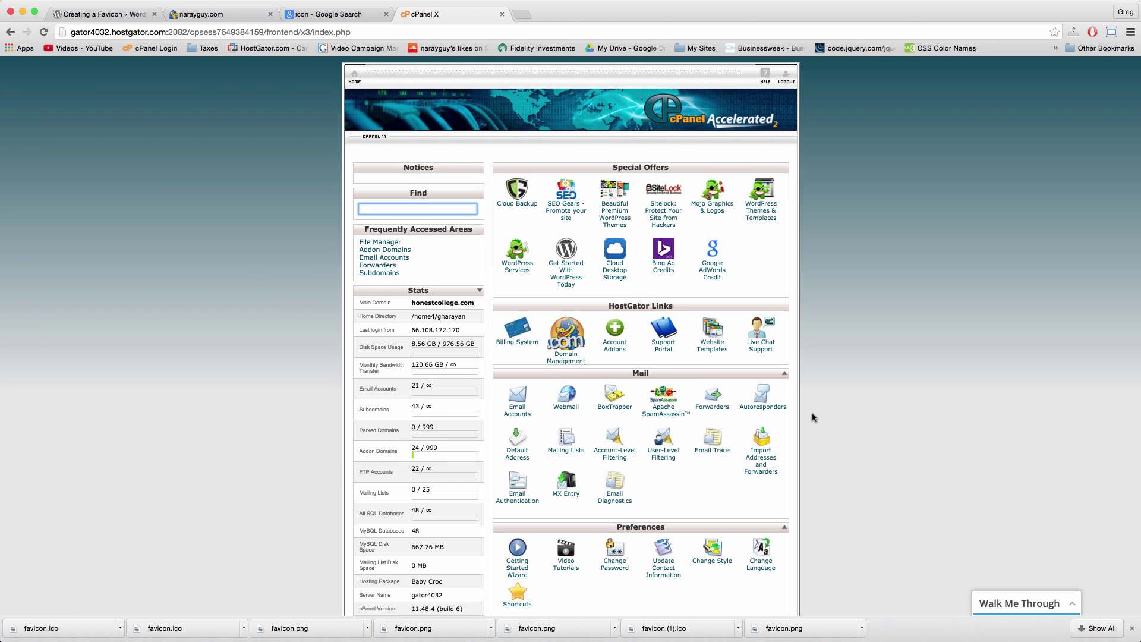
# - Open File Manager at the narayguy.com document root
pyautogui.scroll(-1, 813, 417)
pyautogui.scroll(-7, 813, 417)
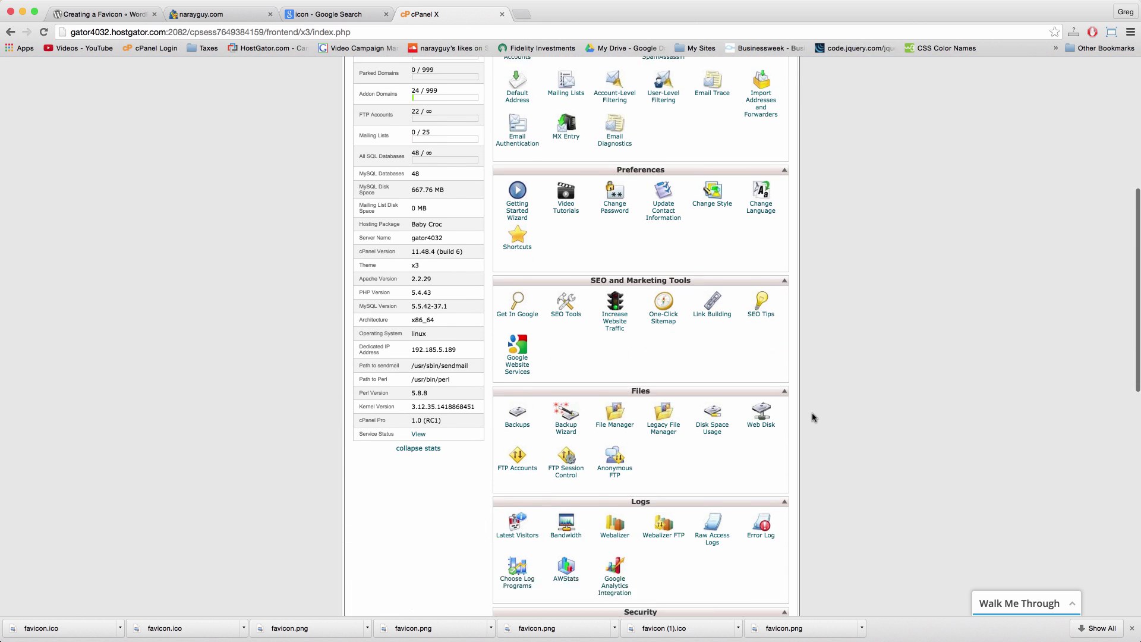
pyautogui.click(614, 329)
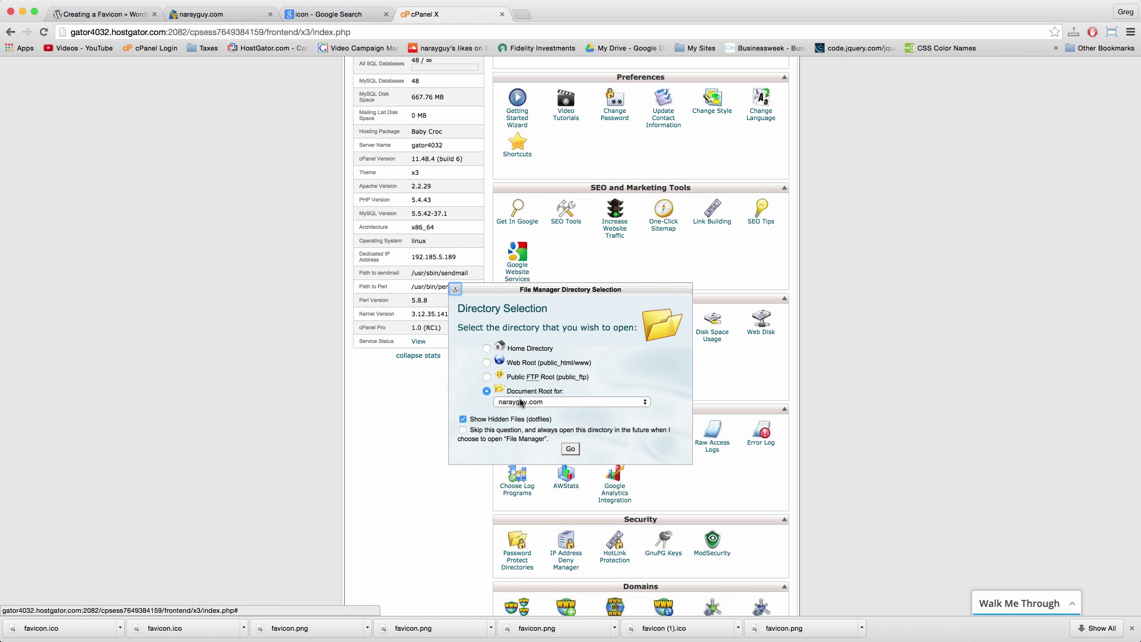
pyautogui.click(571, 450)
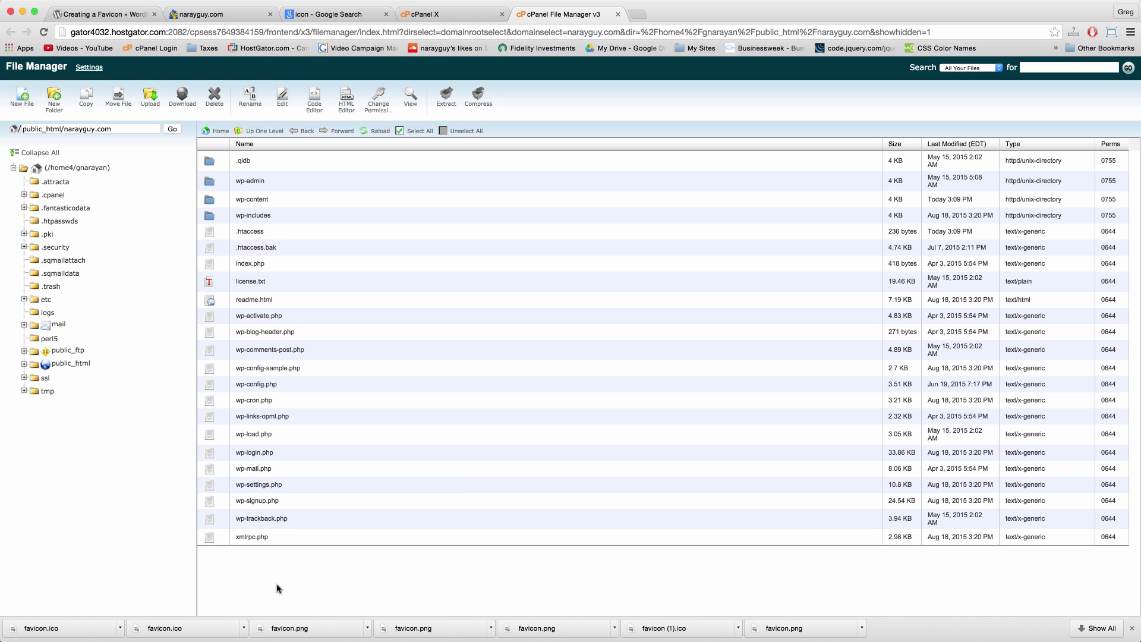
# - Go to wp-content/themes/storefront, select its favicon.ico, and open the Upload Files page there
pyautogui.doubleClick(211, 201)
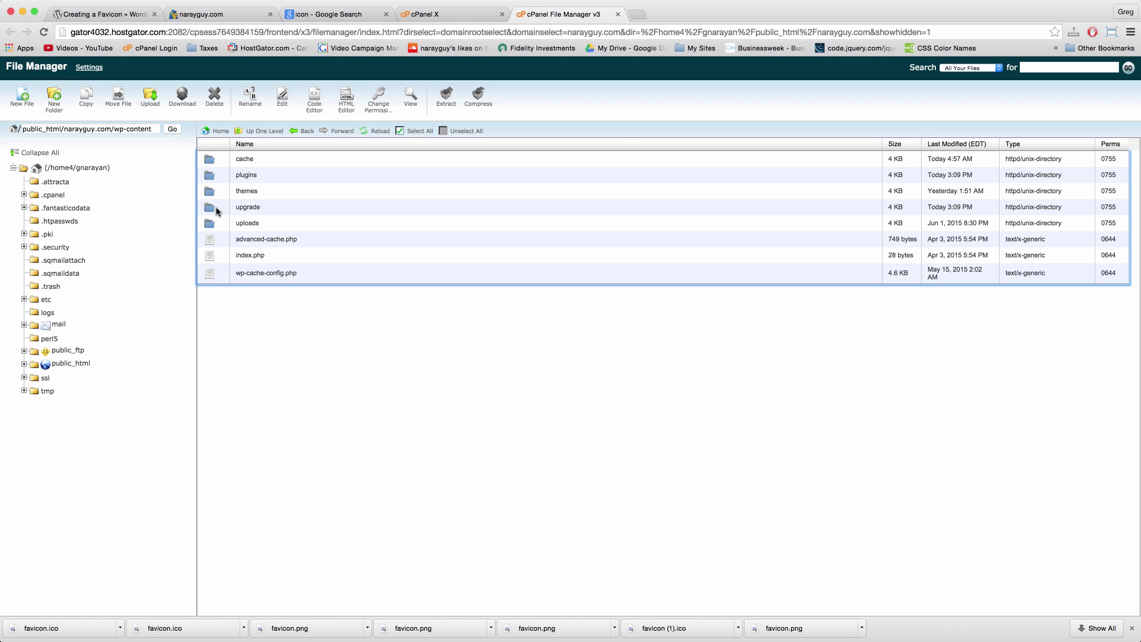
pyautogui.doubleClick(210, 192)
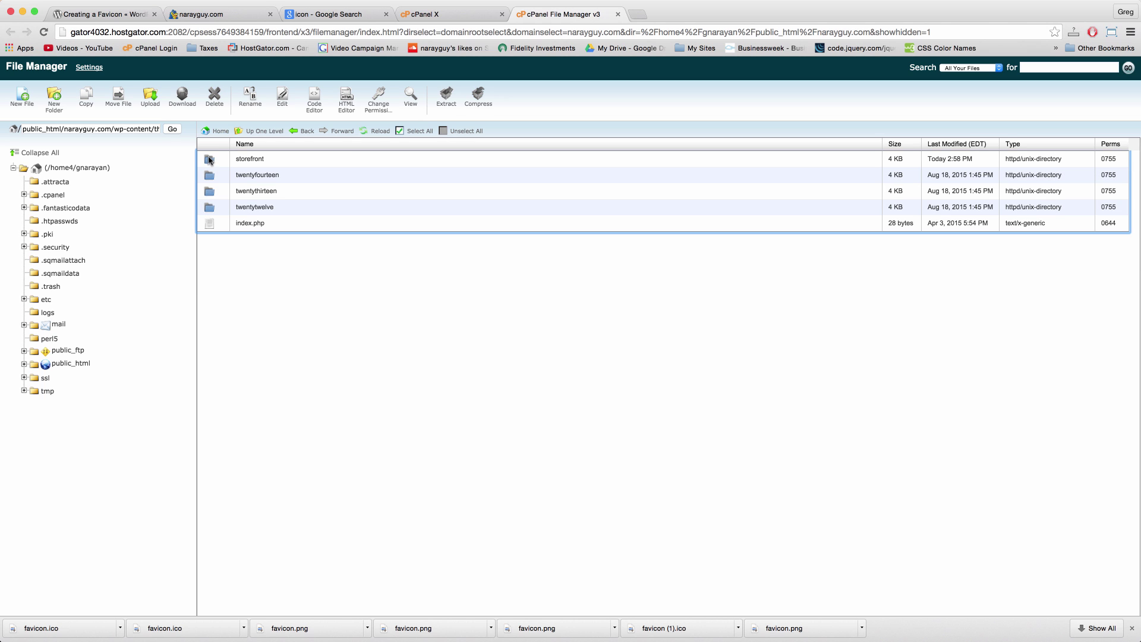
pyautogui.doubleClick(210, 161)
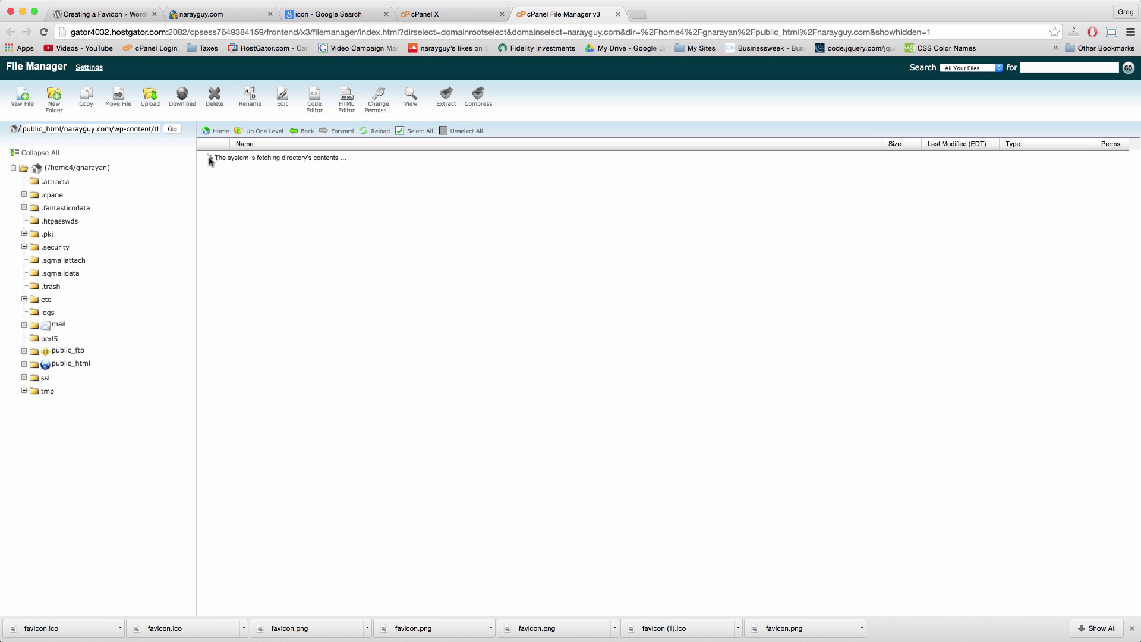
pyautogui.scroll(-1, 351, 276)
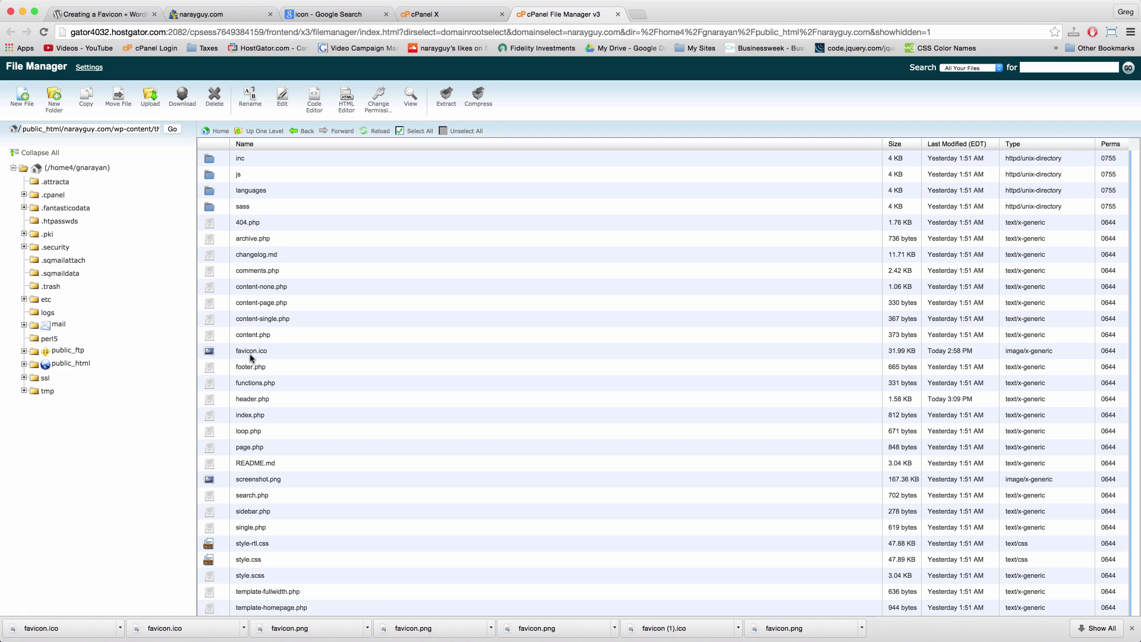
pyautogui.click(209, 355)
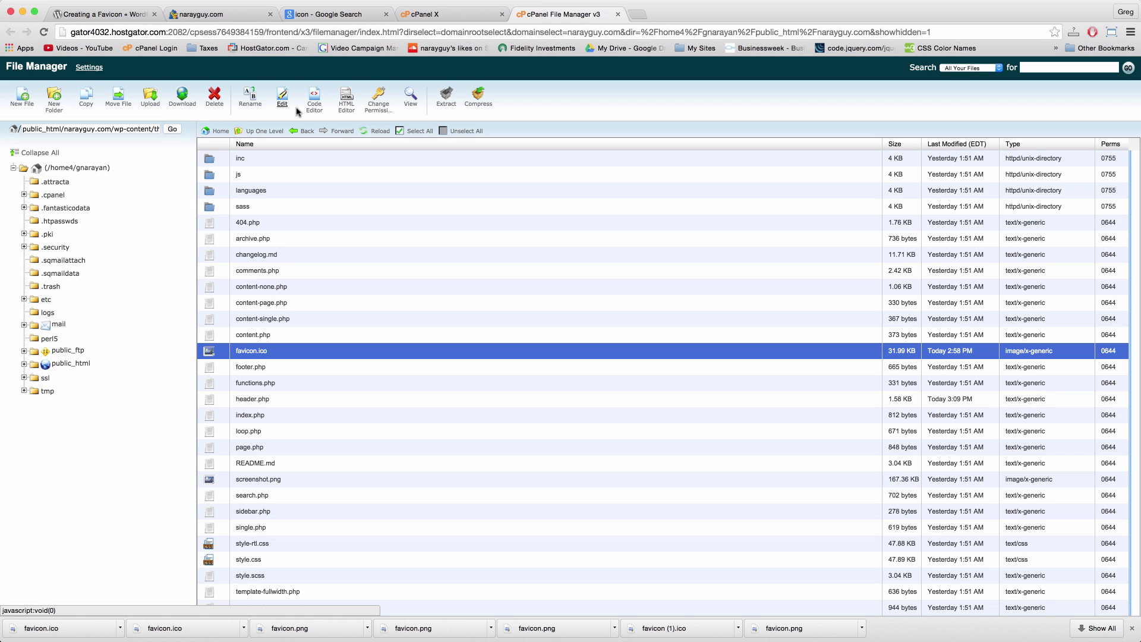
pyautogui.click(253, 296)
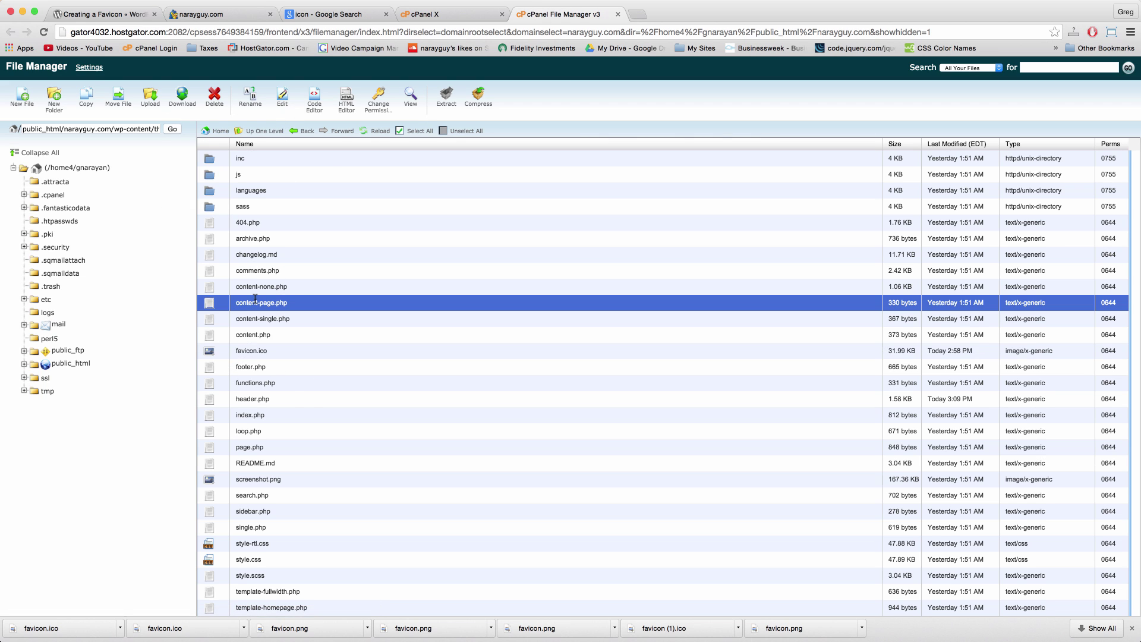
pyautogui.click(256, 336)
# - Upload the Desktop favicon.ico, confirming it overwrites the existing file
pyautogui.click(249, 349)
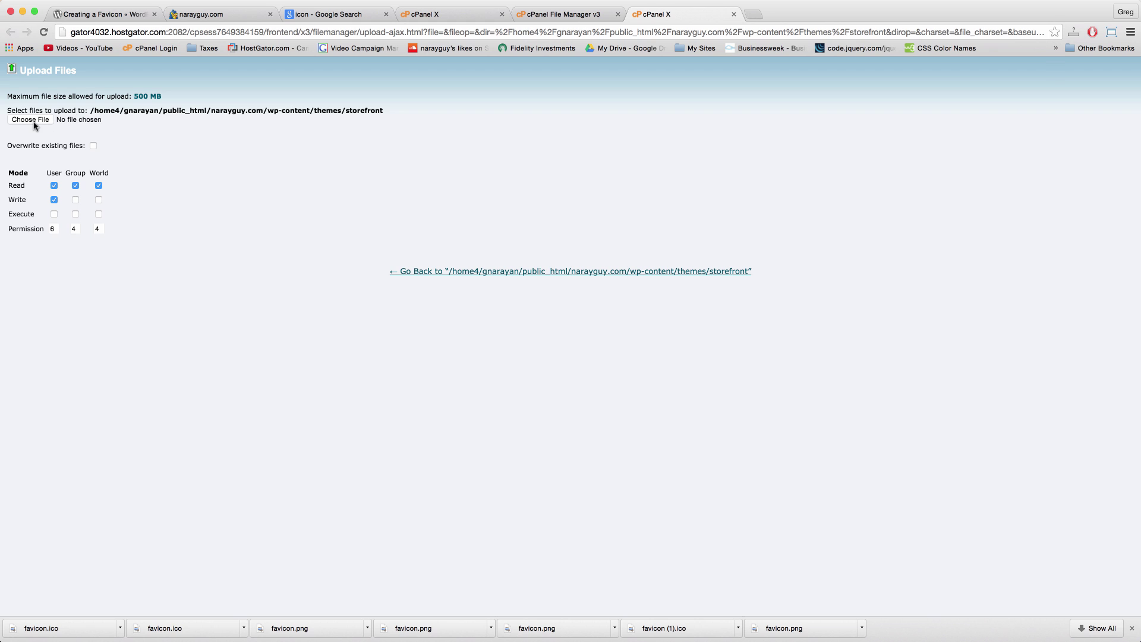
pyautogui.click(34, 121)
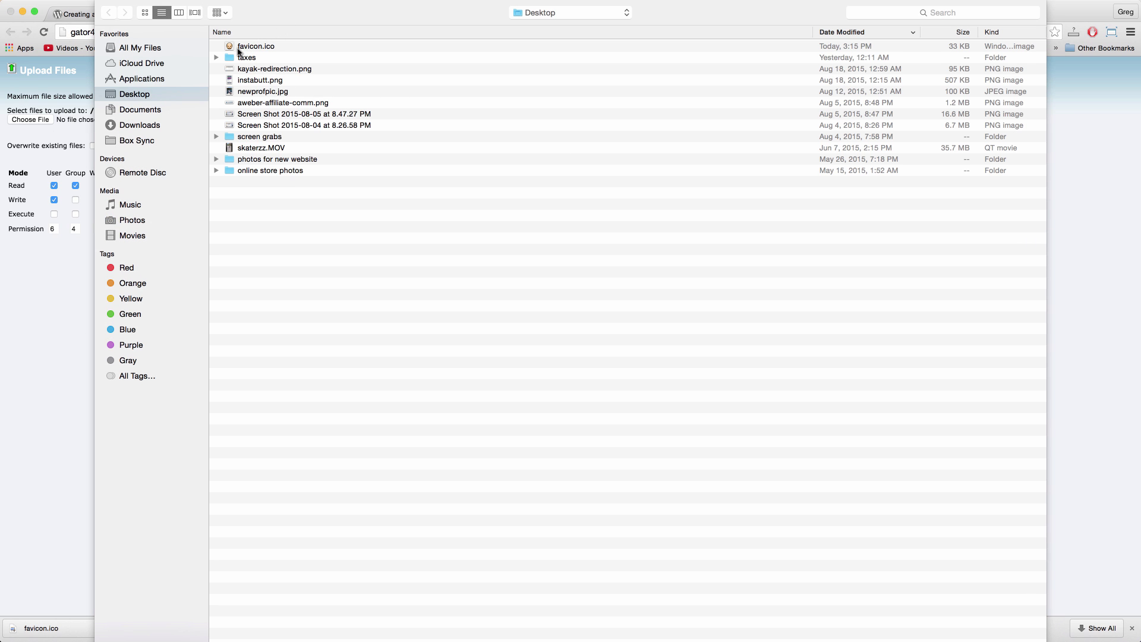
pyautogui.click(253, 48)
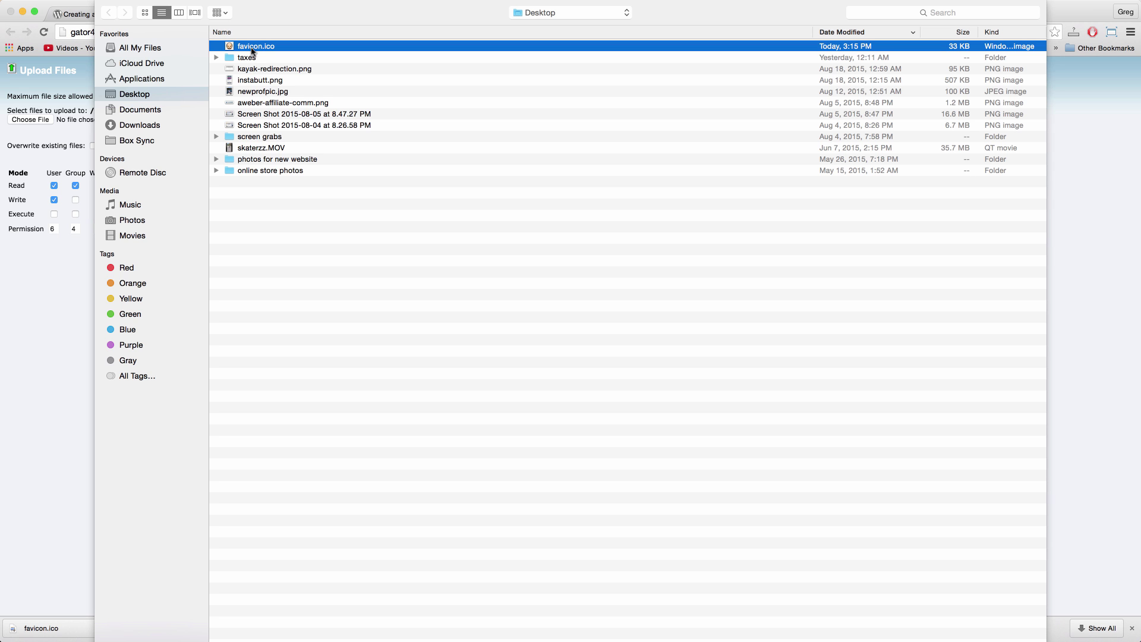
pyautogui.doubleClick(253, 48)
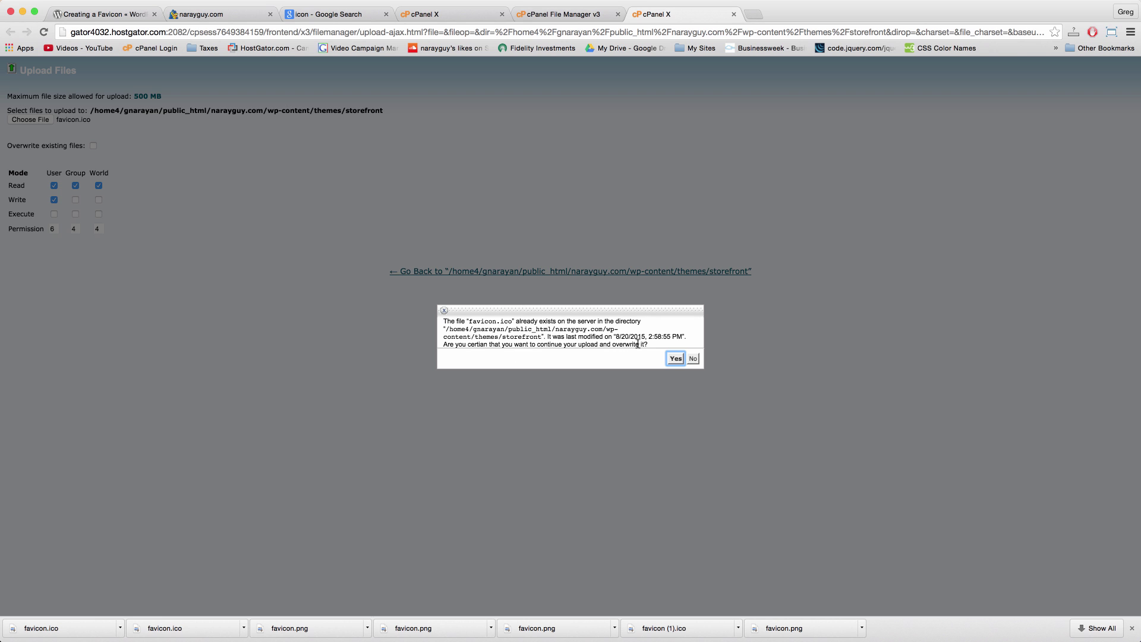
pyautogui.click(675, 359)
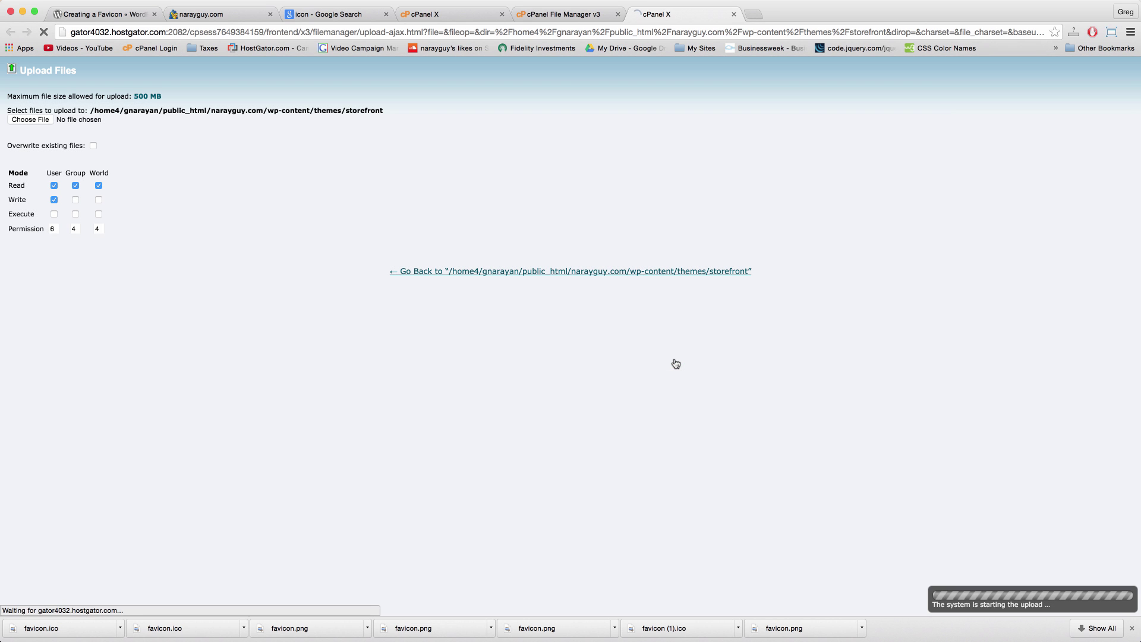
# - Reload File Manager and confirm storefront's favicon.ico now shows Today 3:17 PM
pyautogui.click(528, 12)
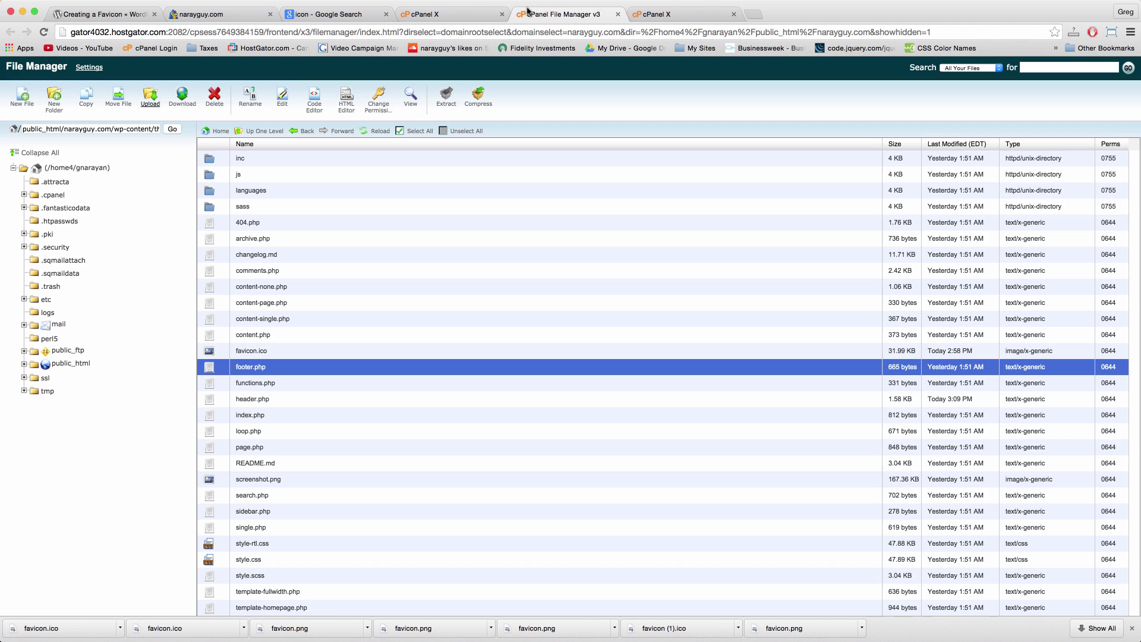
pyautogui.click(43, 32)
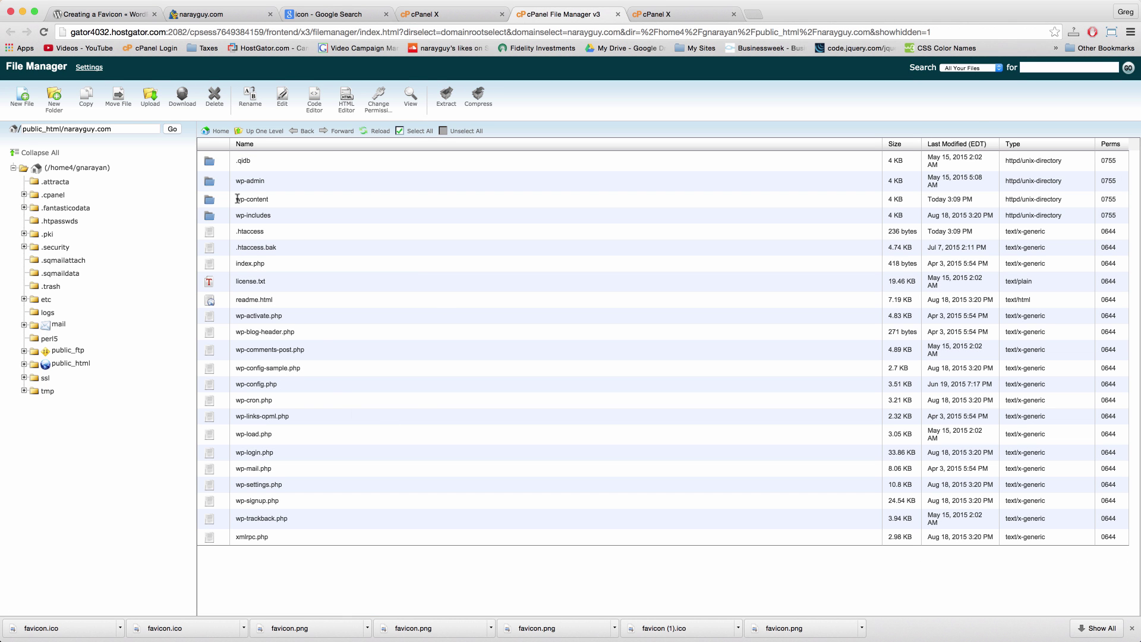
pyautogui.doubleClick(211, 199)
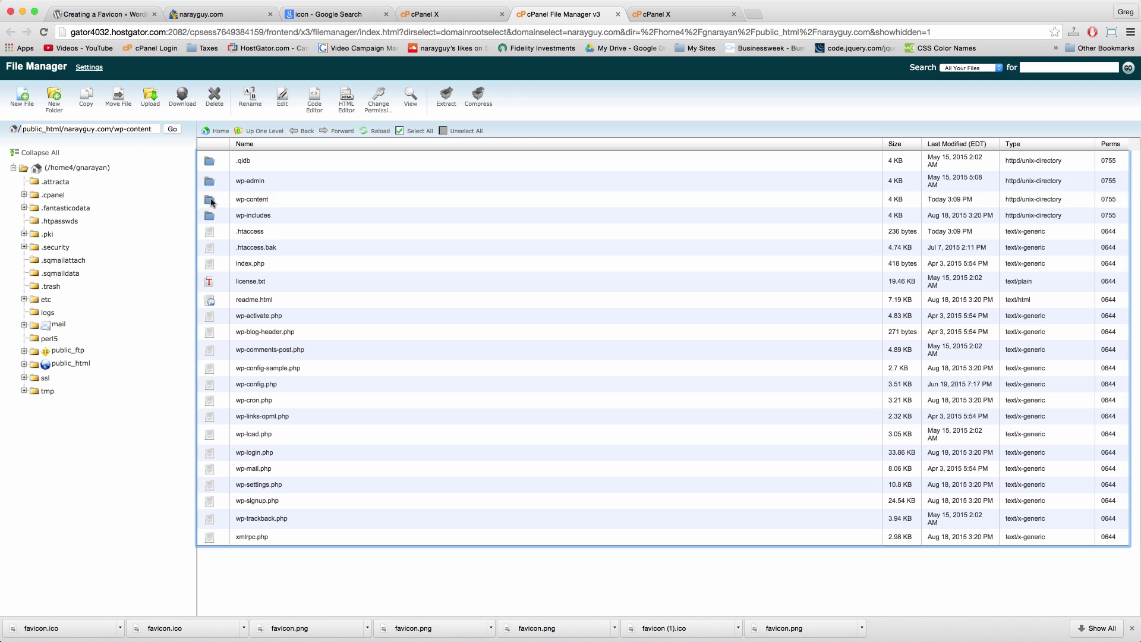
pyautogui.doubleClick(212, 193)
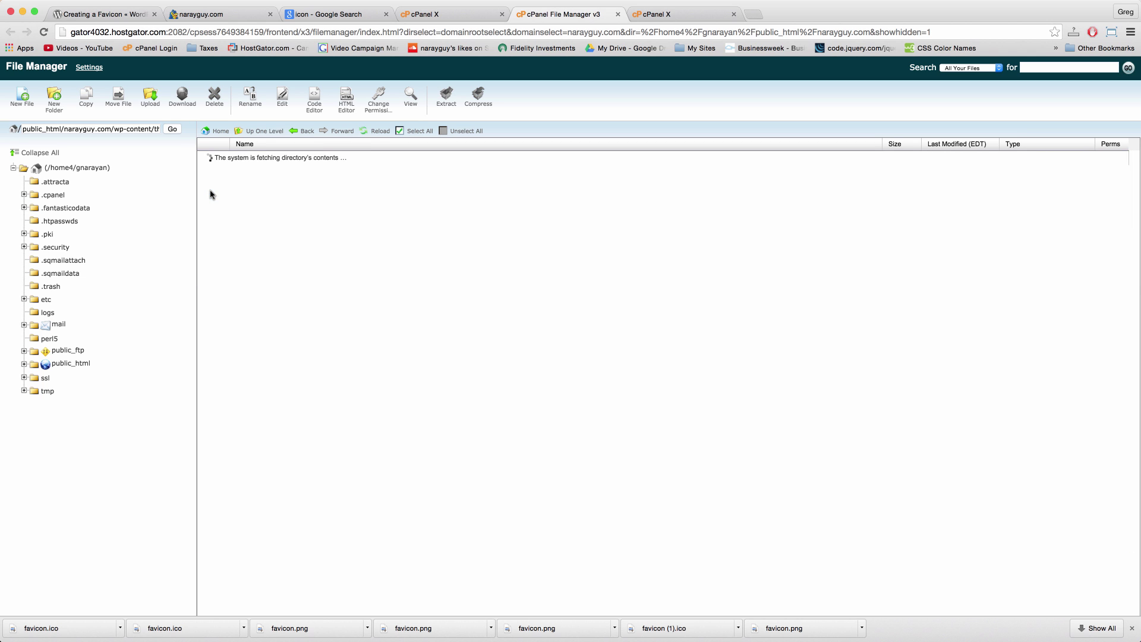
pyautogui.doubleClick(212, 162)
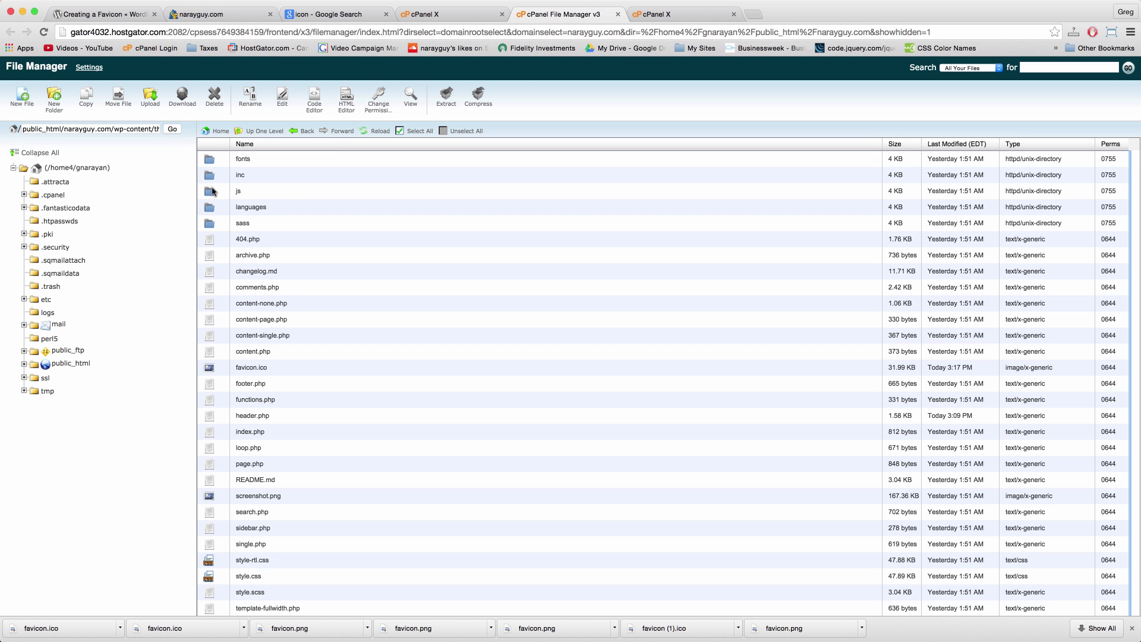
pyautogui.click(247, 368)
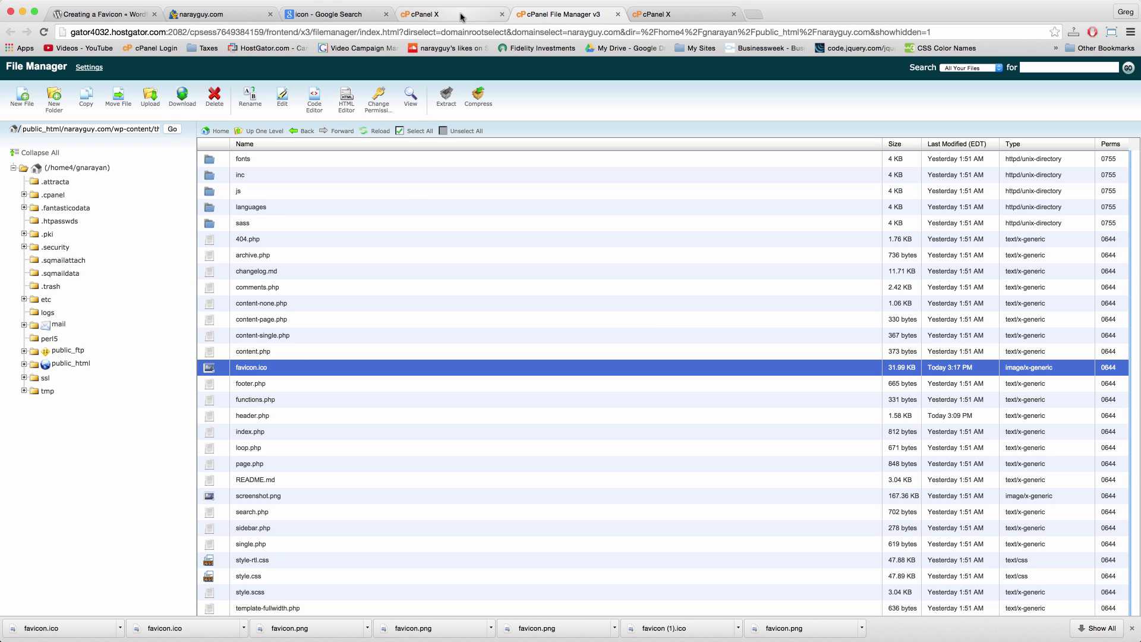
# - Reload narayguy.com, use Delete Cache in the admin bar, and reselect the address to reload
pyautogui.click(189, 17)
pyautogui.click(194, 29)
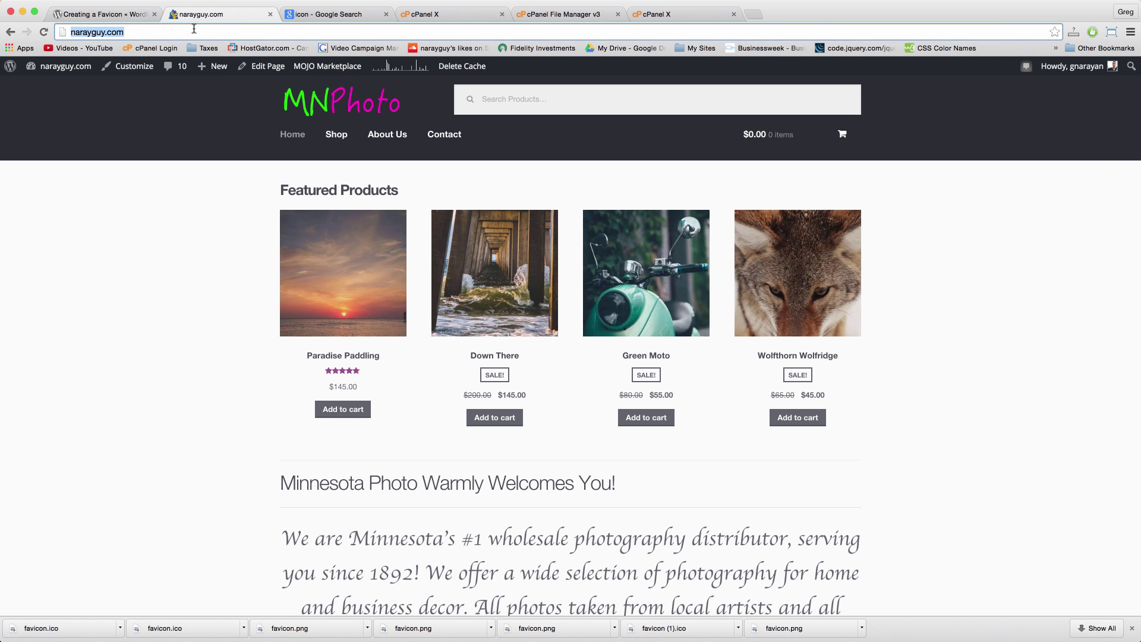
pyautogui.press('Return')
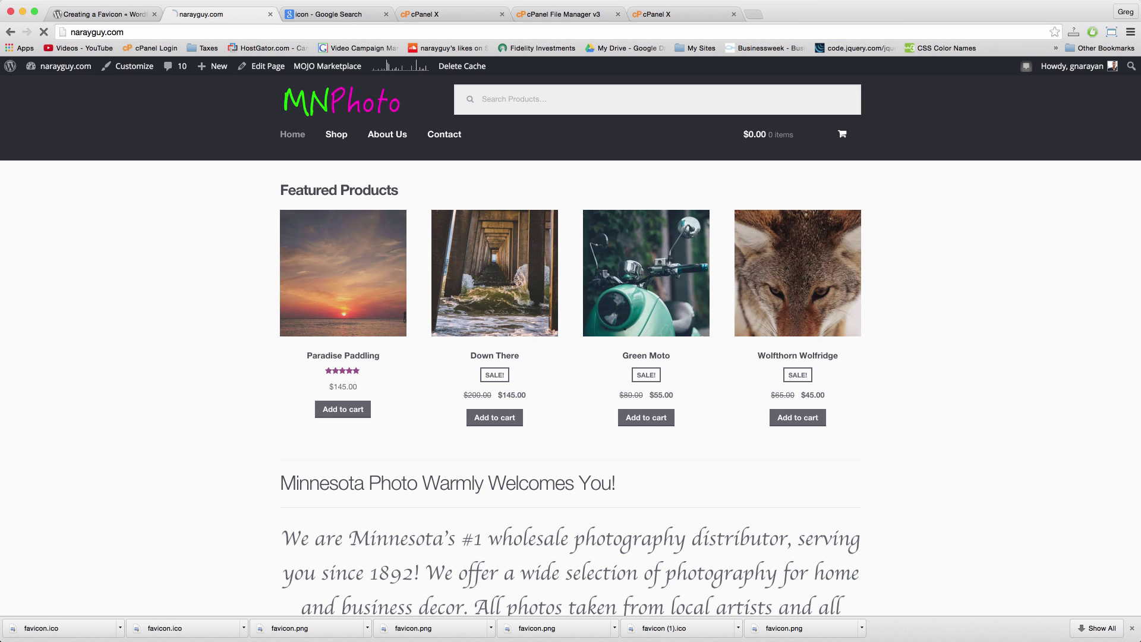
pyautogui.click(193, 32)
pyautogui.click(194, 32)
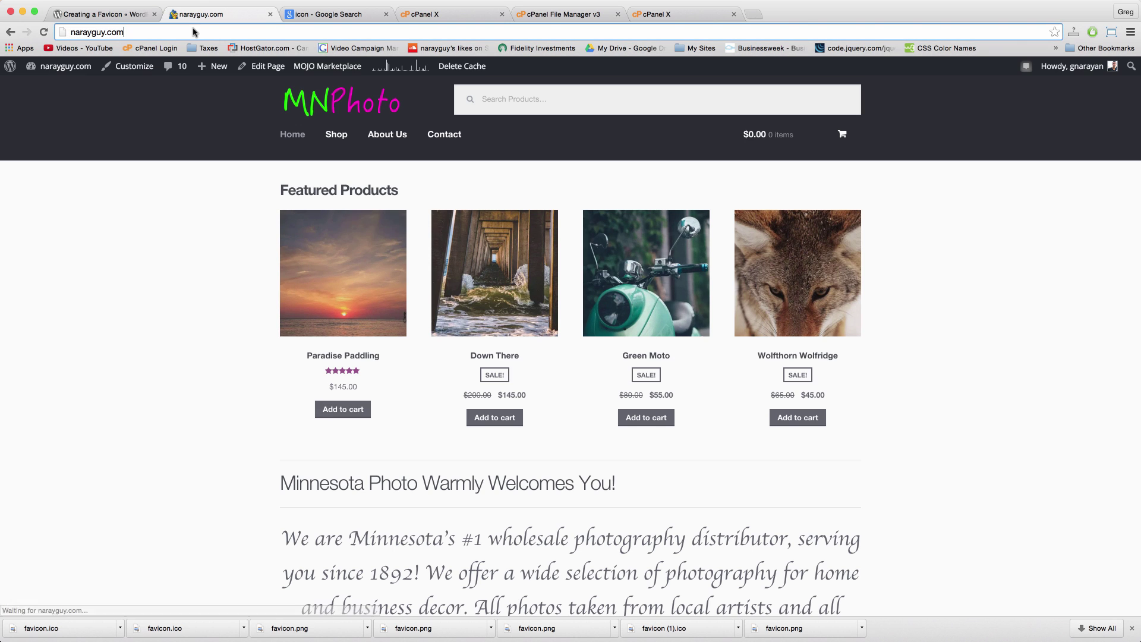
pyautogui.click(475, 68)
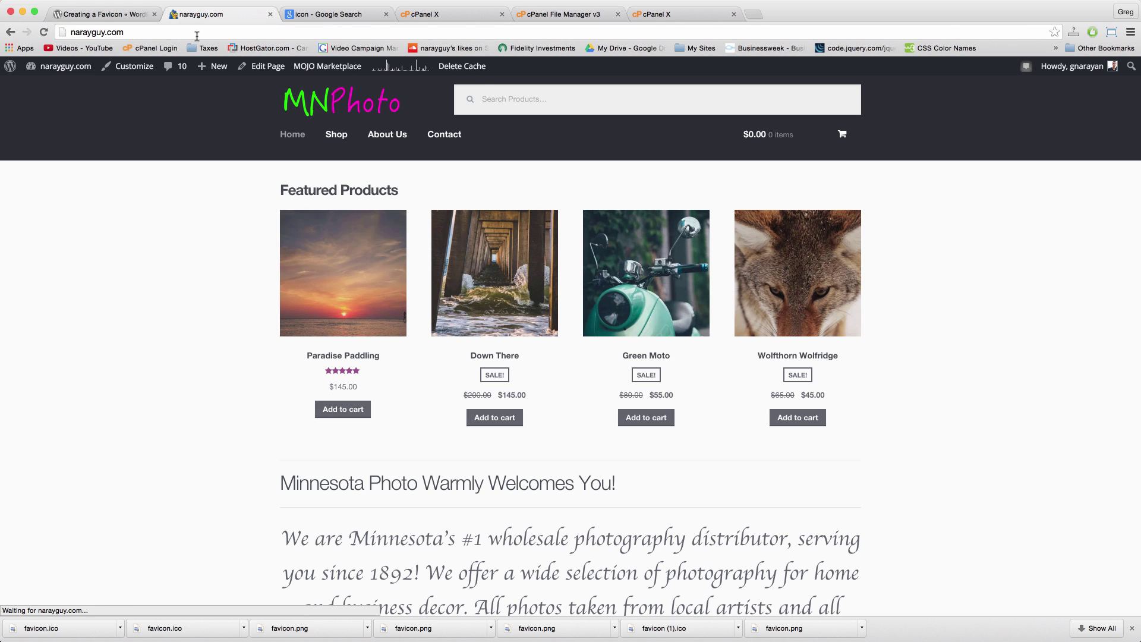
pyautogui.click(199, 33)
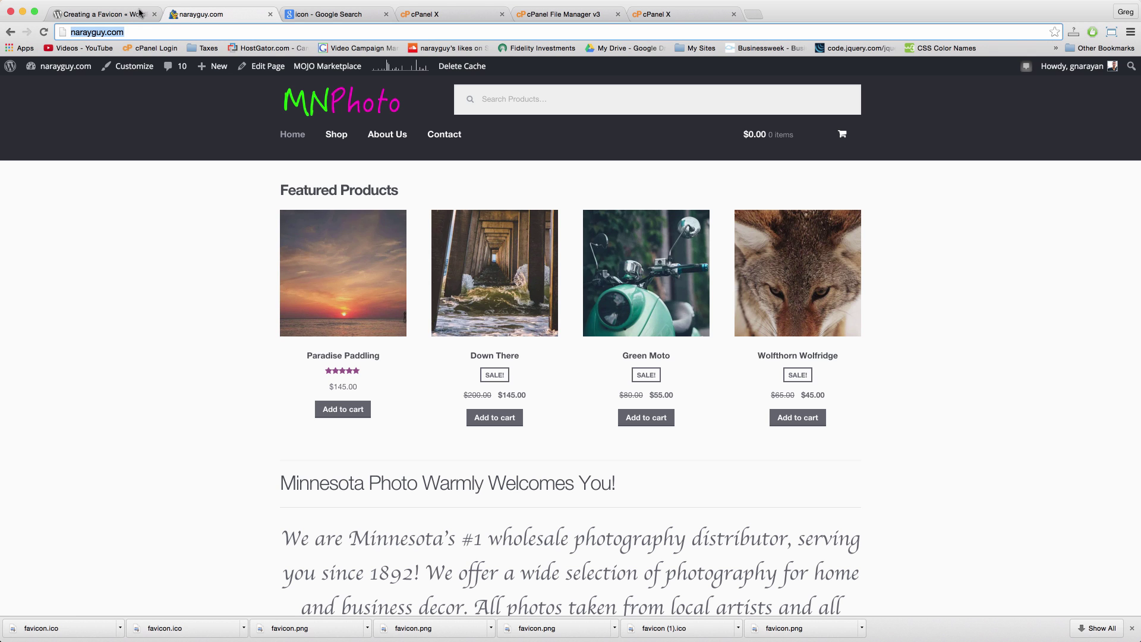
# - Copy the step 5 shortcut icon link line from the Codex guide, then go back to the store tab
pyautogui.click(86, 12)
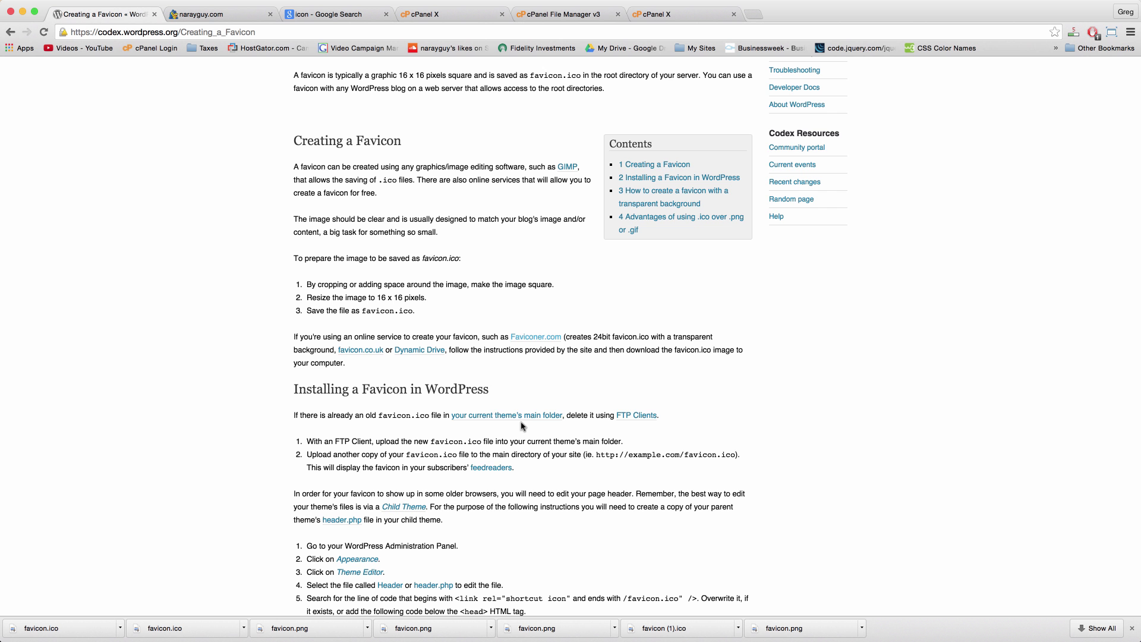
pyautogui.scroll(-5, 523, 427)
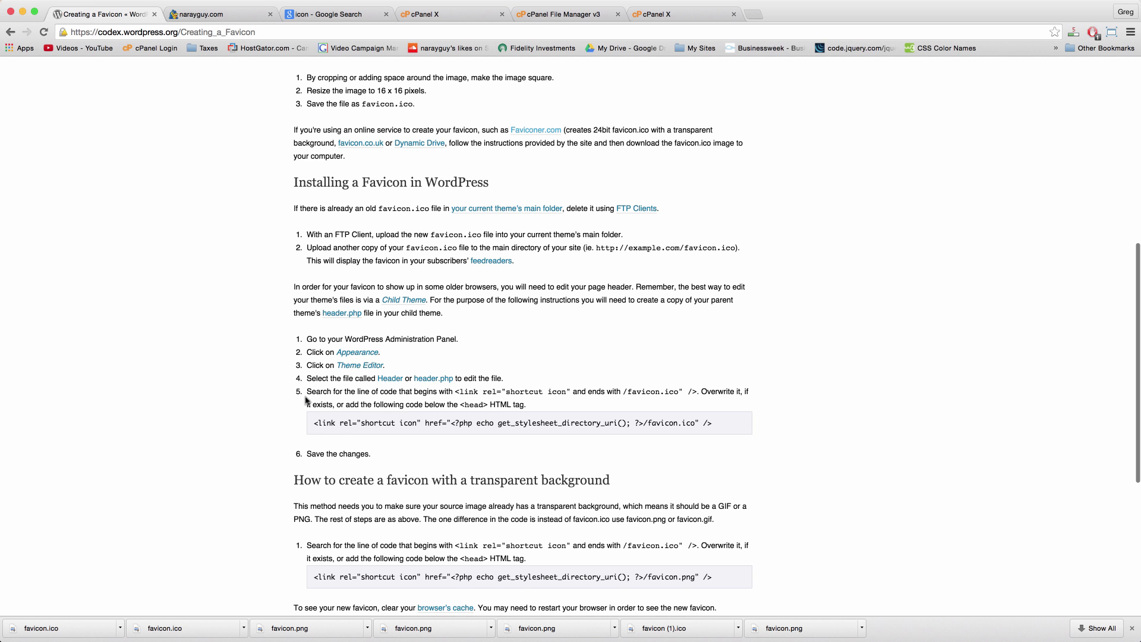
pyautogui.scroll(3, 310, 389)
pyautogui.scroll(-3, 321, 428)
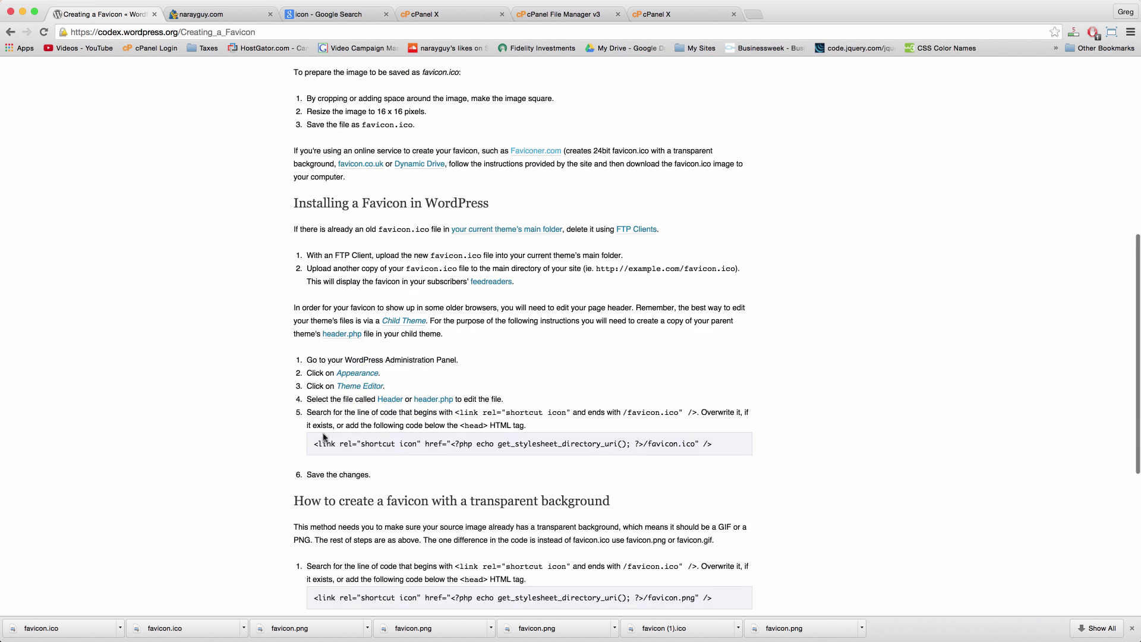
pyautogui.tripleClick(324, 441)
pyautogui.click(326, 444)
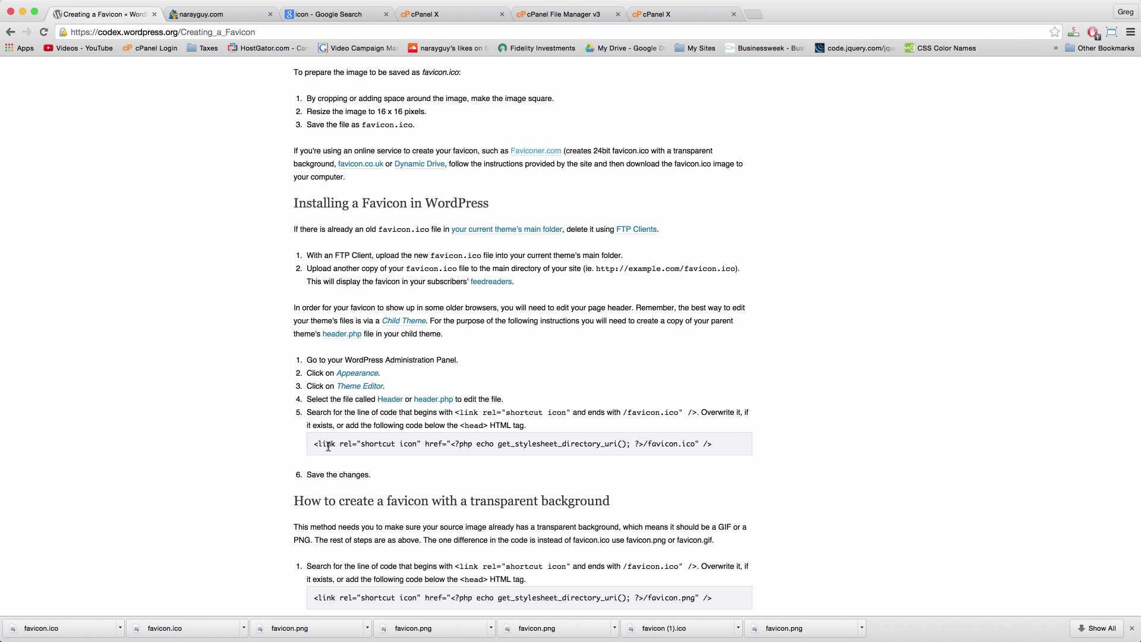
pyautogui.moveTo(717, 445); pyautogui.dragTo(367, 434)
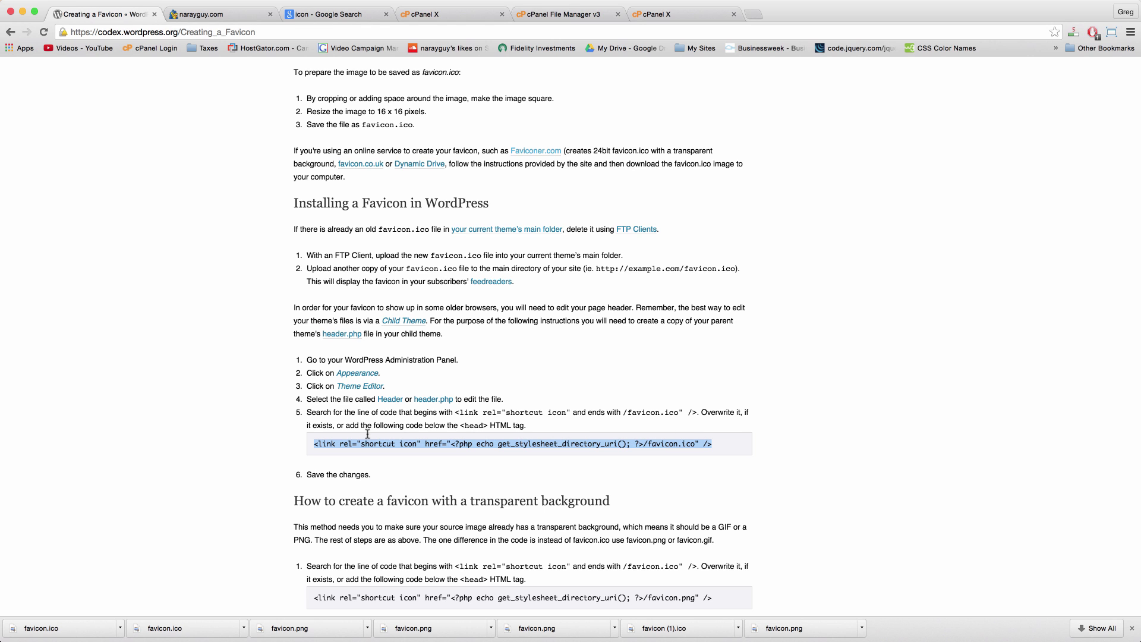
pyautogui.rightClick(339, 442)
pyautogui.click(355, 451)
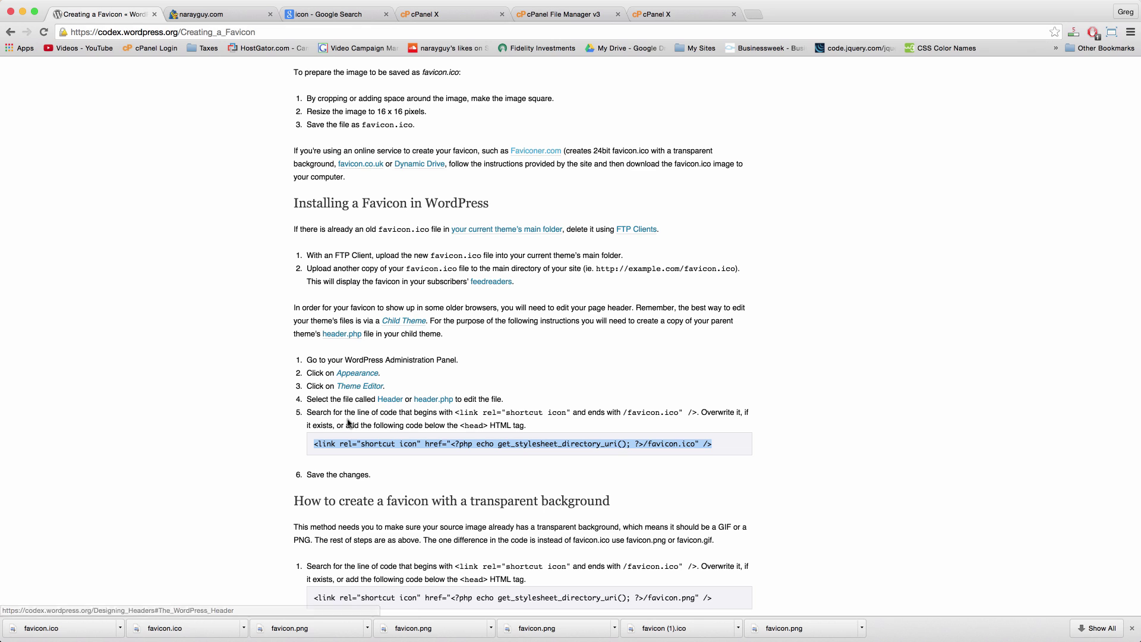
pyautogui.doubleClick(471, 426)
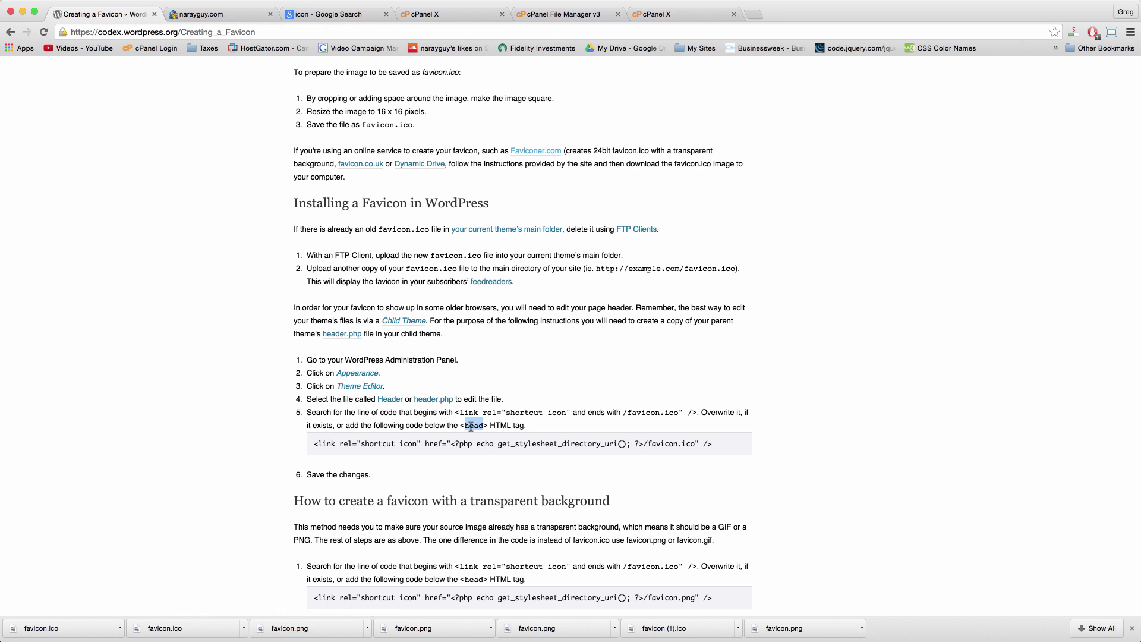
pyautogui.click(238, 17)
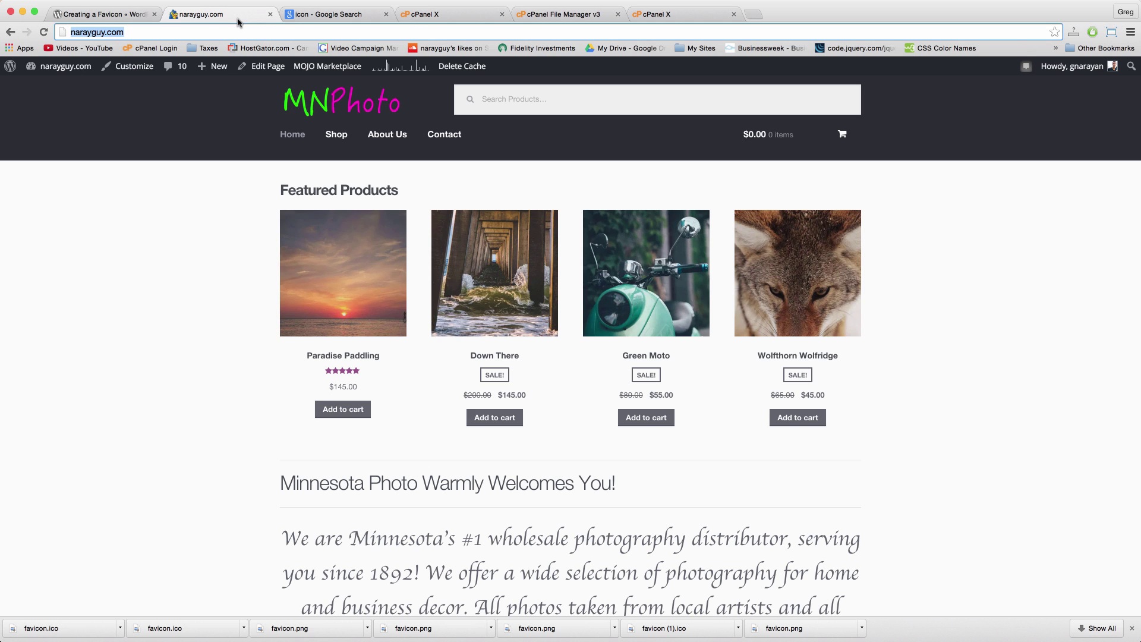
# - From the dashboard, open Storefront's Header (header.php) in the Appearance theme editor
pyautogui.click(69, 72)
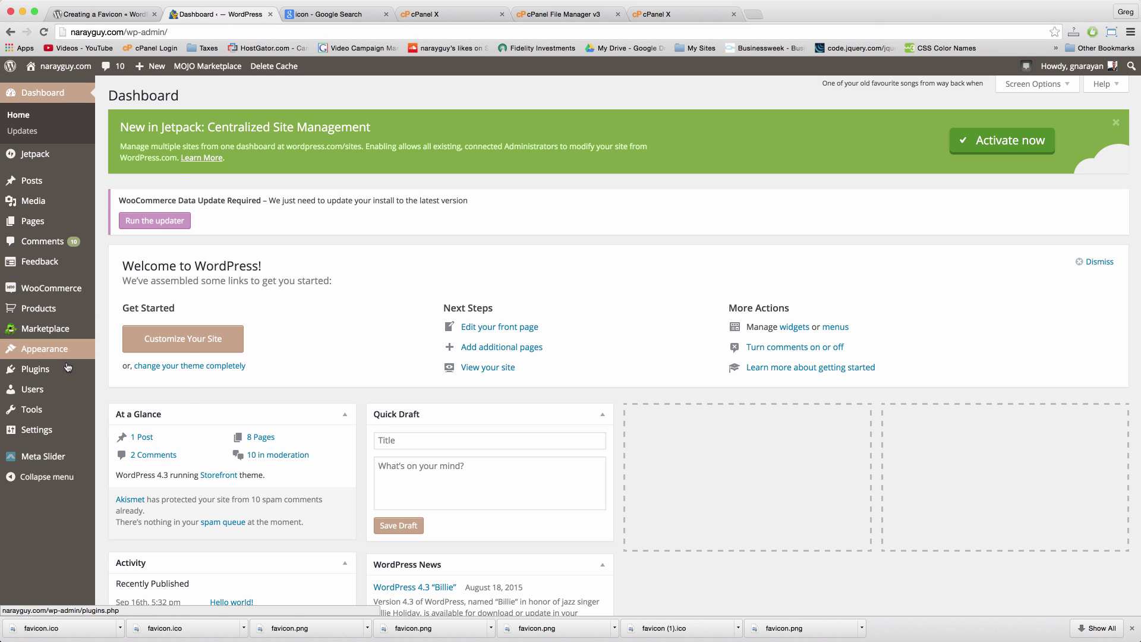
pyautogui.moveTo(53, 354)
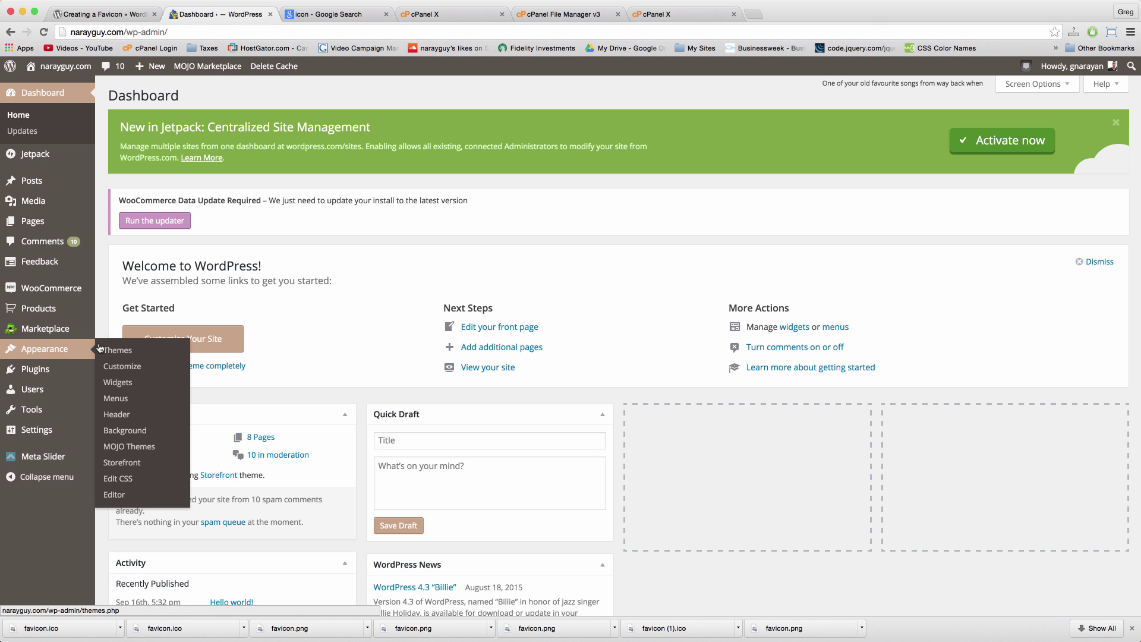
pyautogui.click(121, 498)
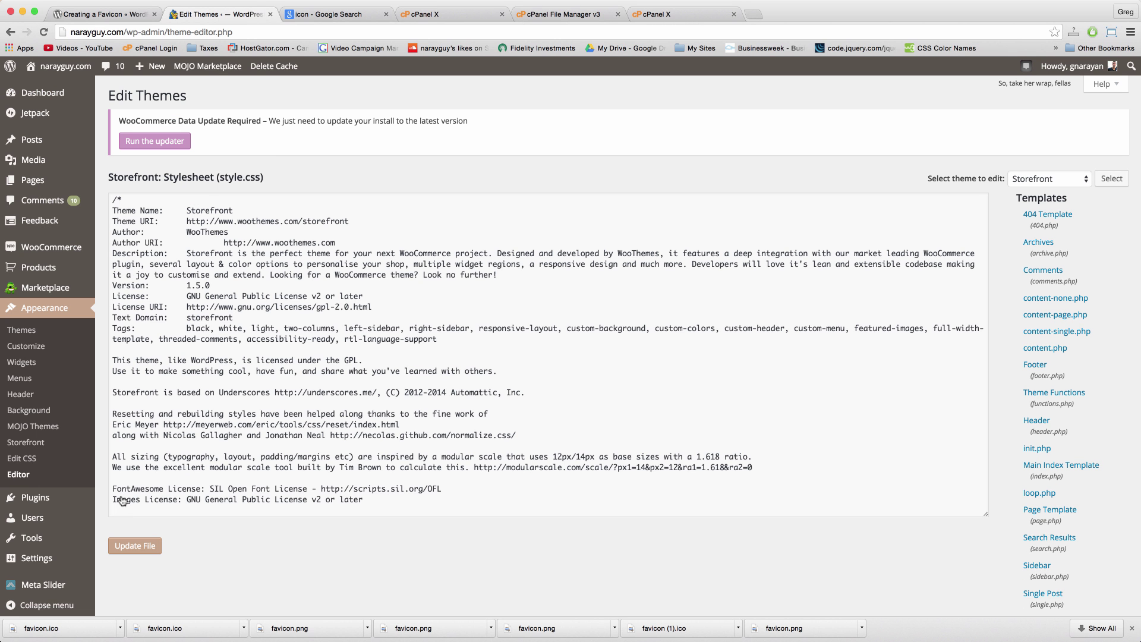
pyautogui.click(1035, 426)
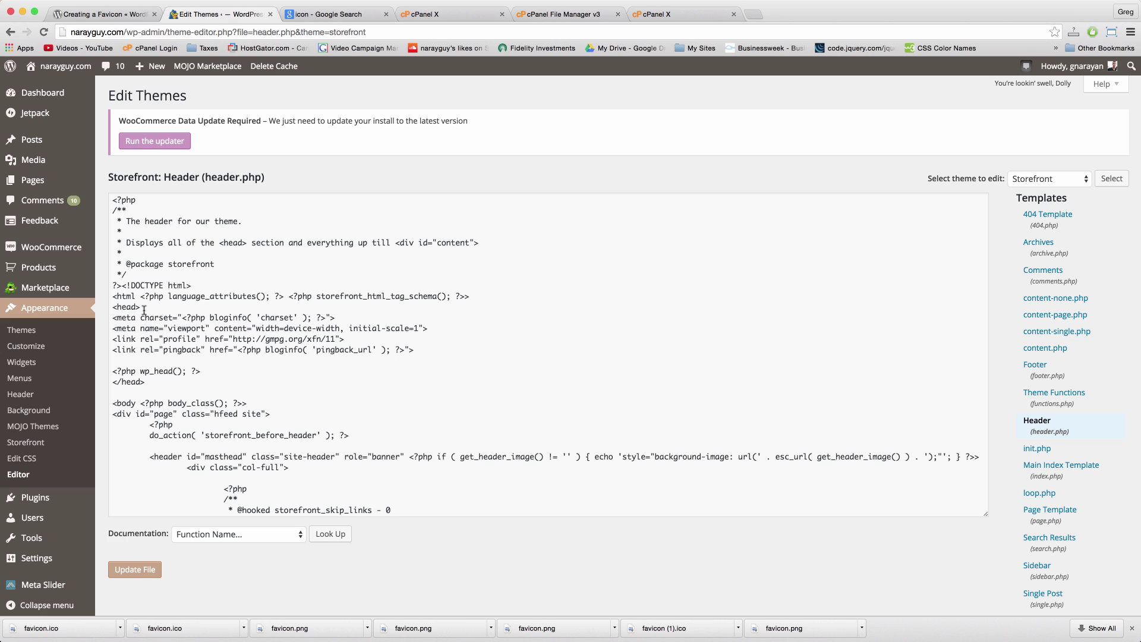
# - Paste the favicon shortcut icon link tag on its own line just above </head>
pyautogui.moveTo(144, 310); pyautogui.dragTo(111, 310)
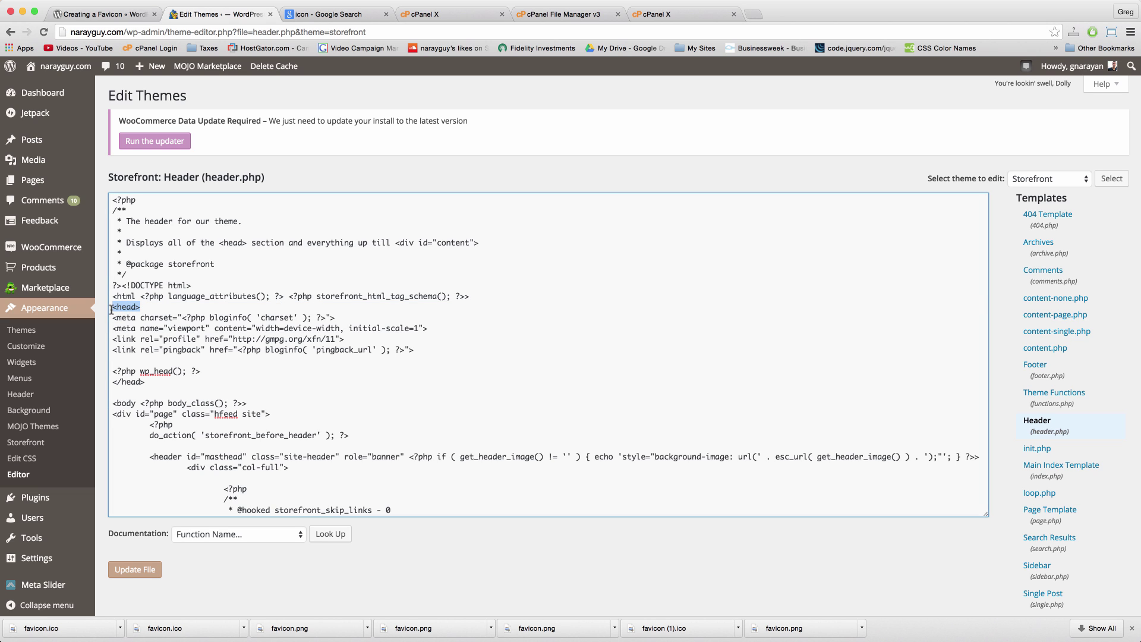
pyautogui.moveTo(145, 381); pyautogui.dragTo(114, 382)
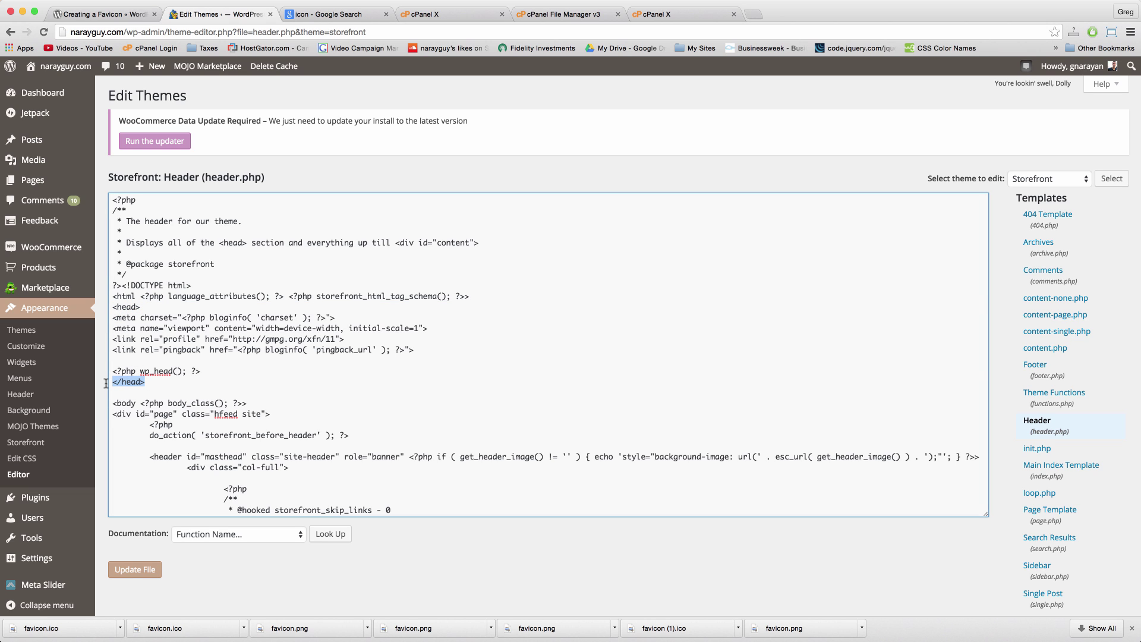
pyautogui.click(122, 385)
pyautogui.press('Return')
pyautogui.press('Return')
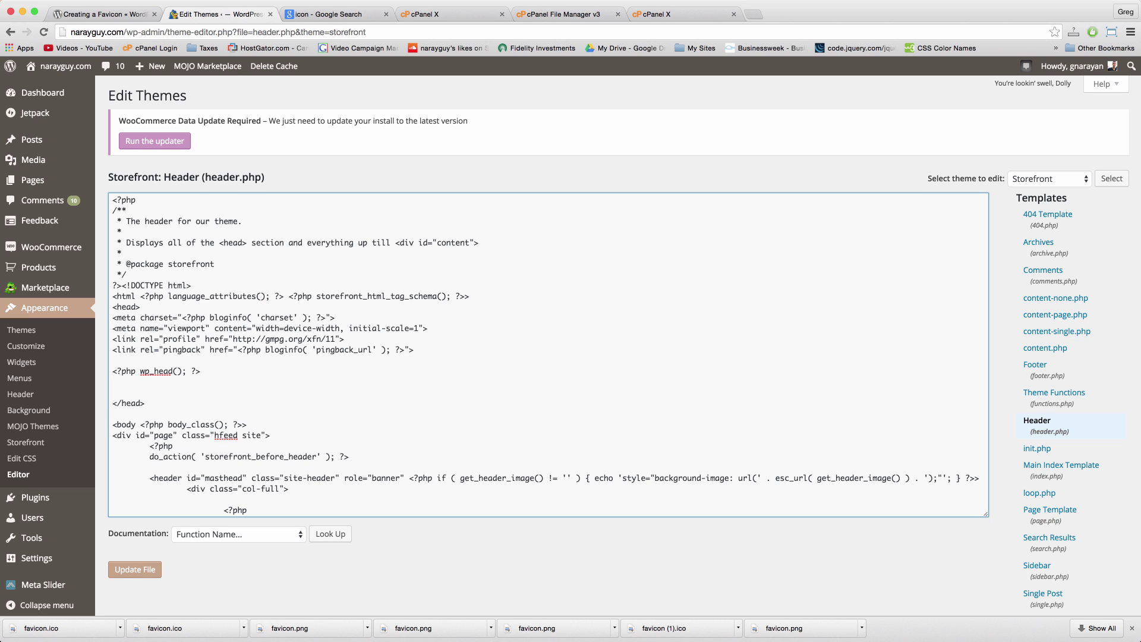
pyautogui.rightClick(171, 388)
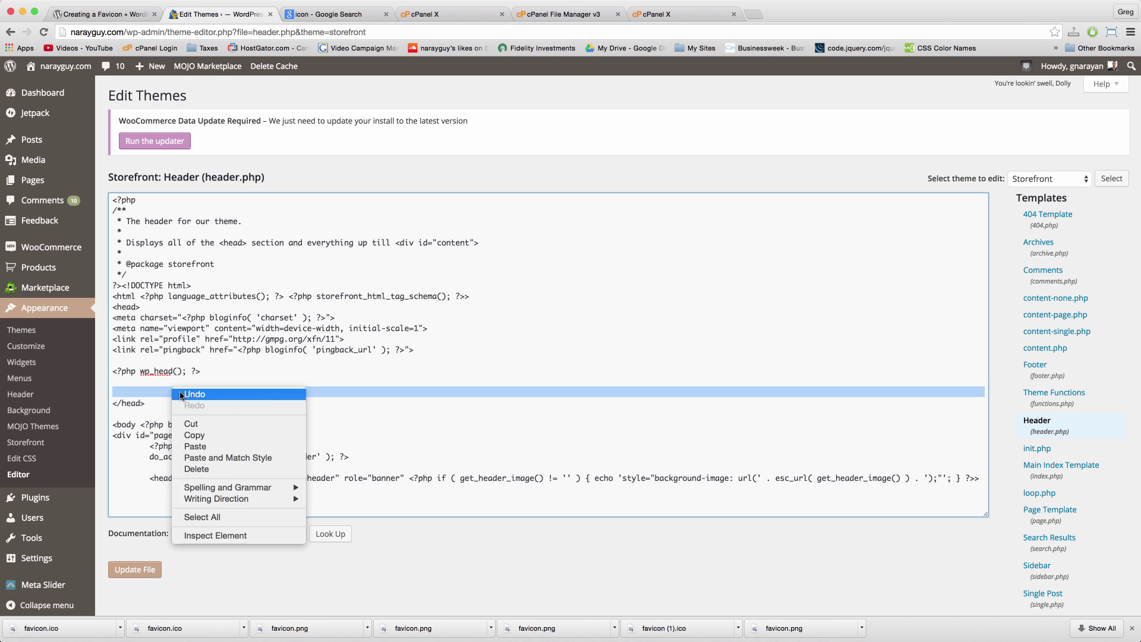
pyautogui.click(193, 445)
pyautogui.press('Return')
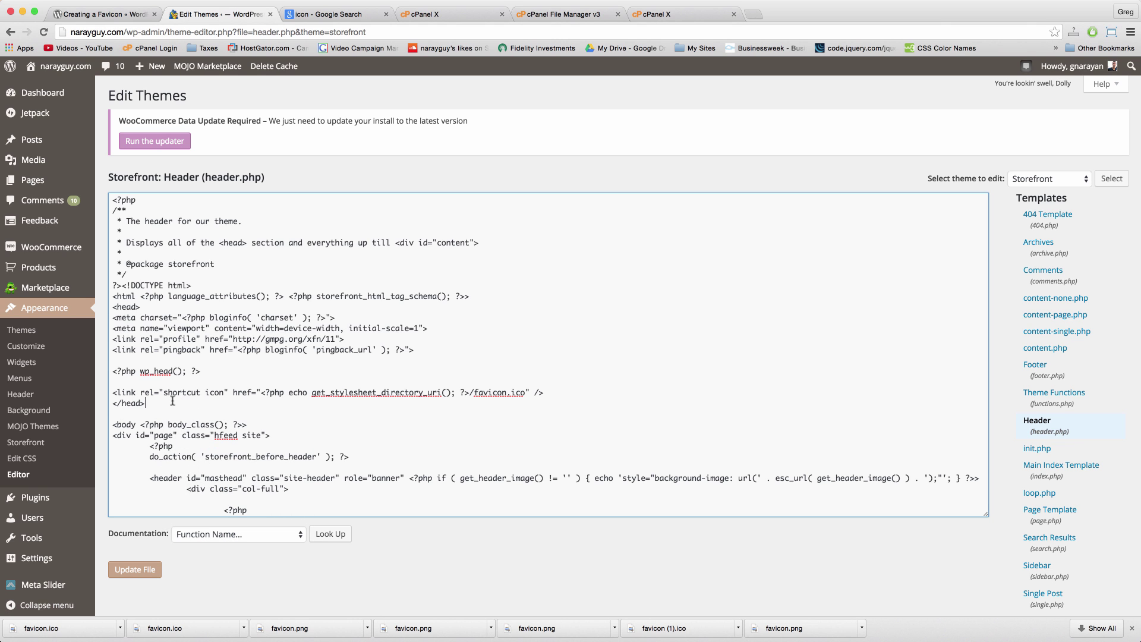
# - Check the line against the favicon guide's code and save header.php with Update File
pyautogui.click(128, 19)
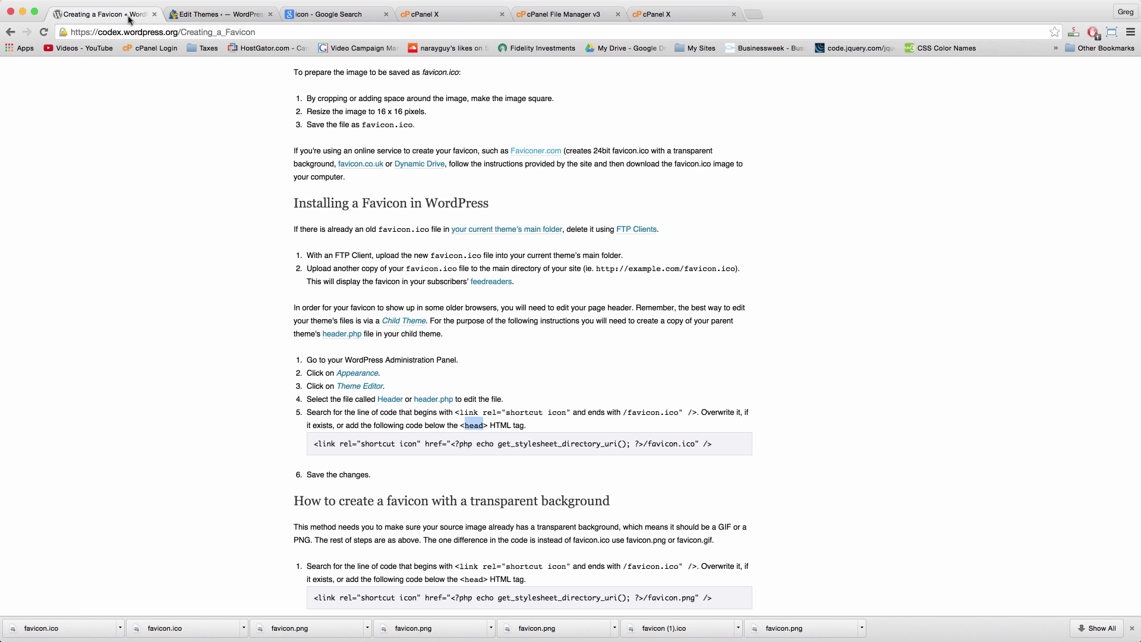
pyautogui.click(204, 15)
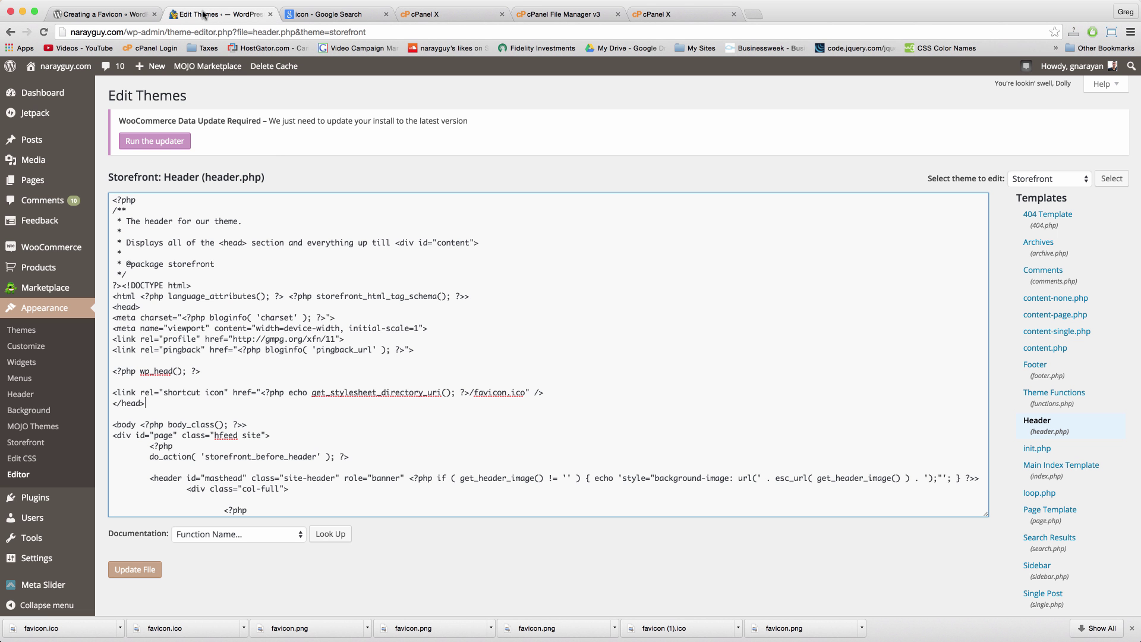
pyautogui.click(149, 569)
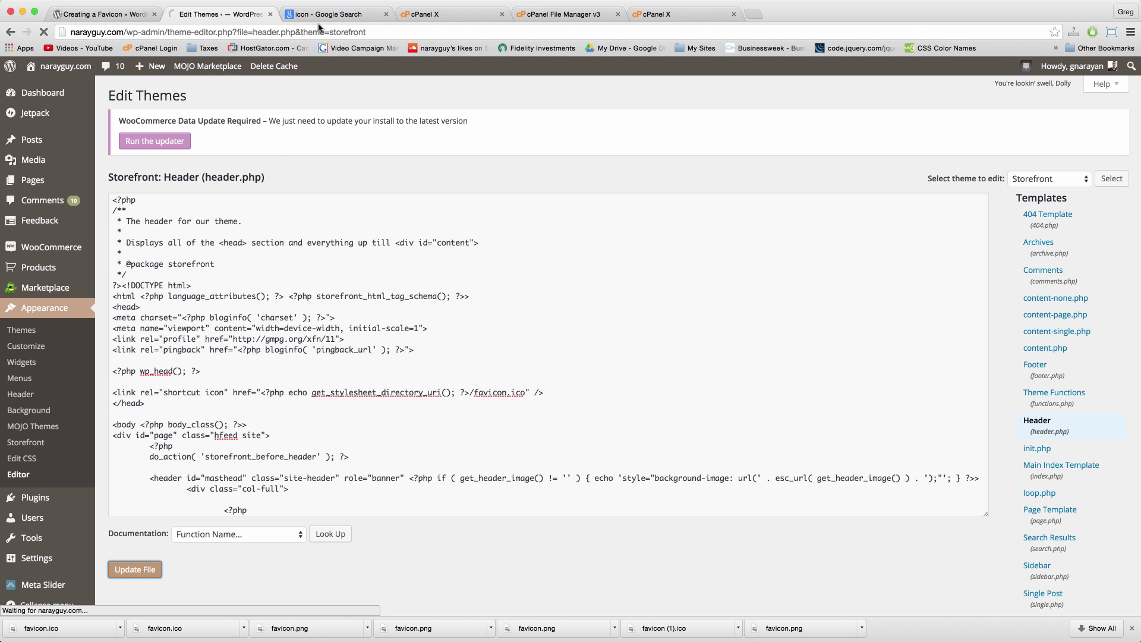
# - Open the live MNPhoto home page in a new tab from the admin bar site name
pyautogui.rightClick(57, 70)
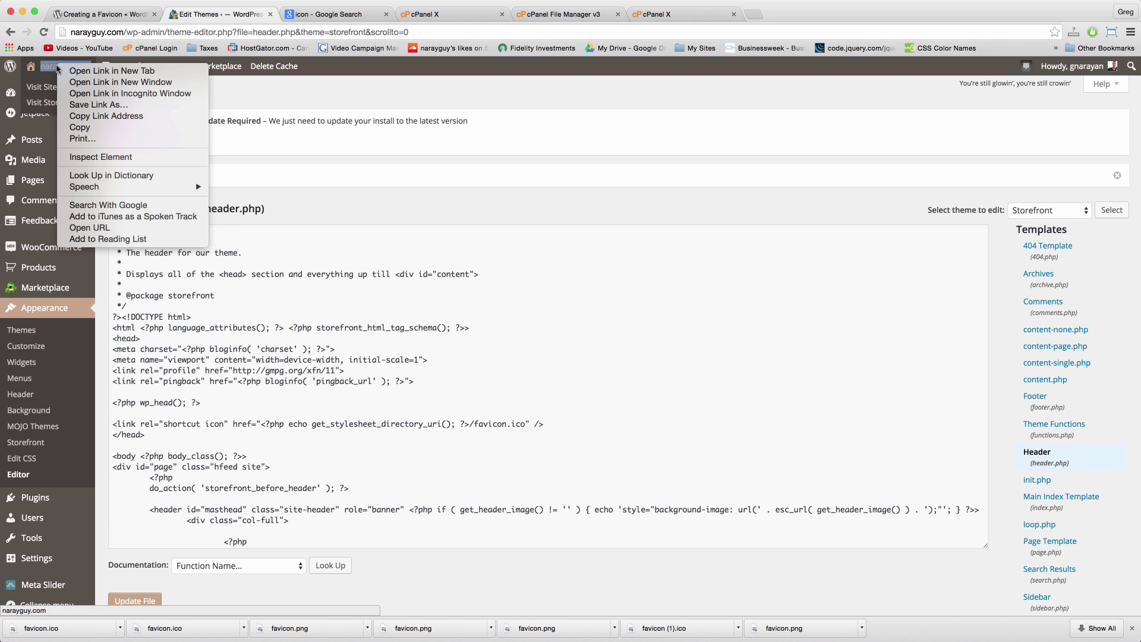
pyautogui.click(87, 72)
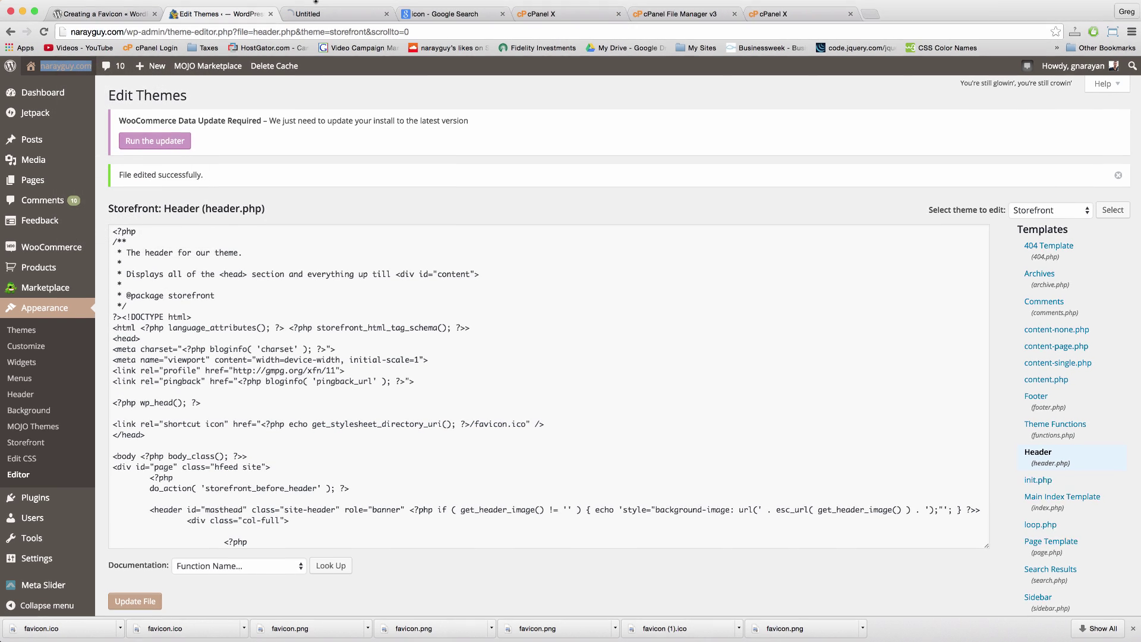
pyautogui.click(338, 20)
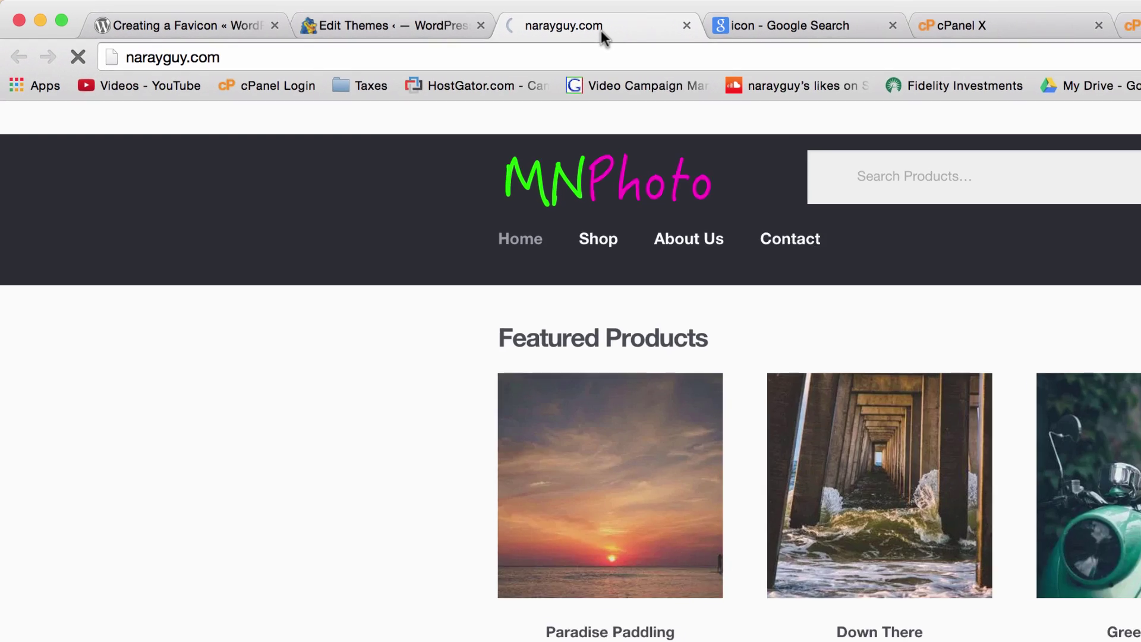